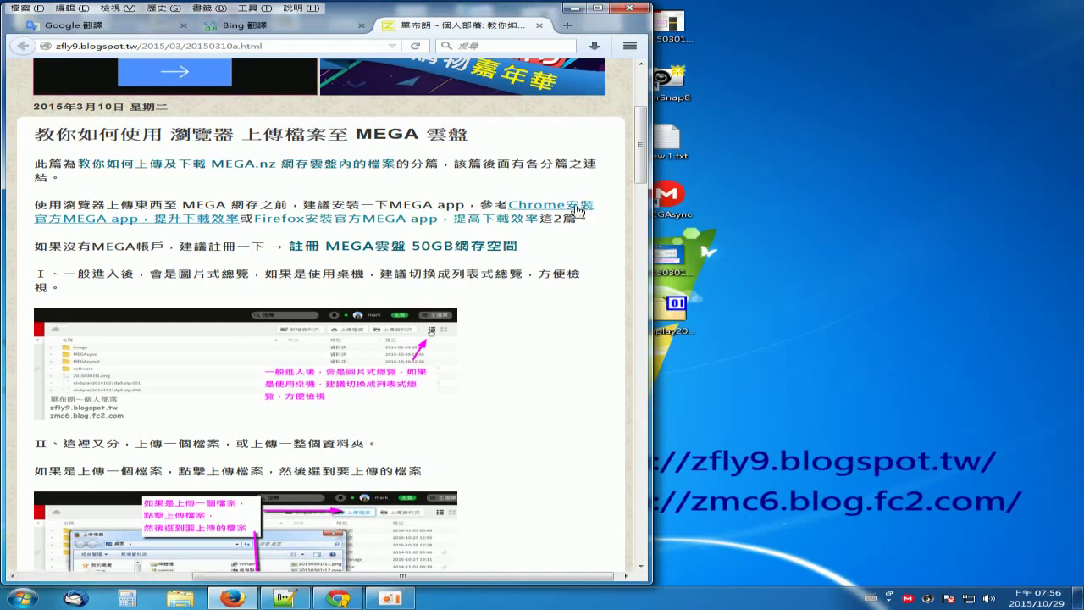
# - Switch to the MEGA window in Chrome and view the app options listed under Apps in its main menu
pyautogui.click(337, 598)
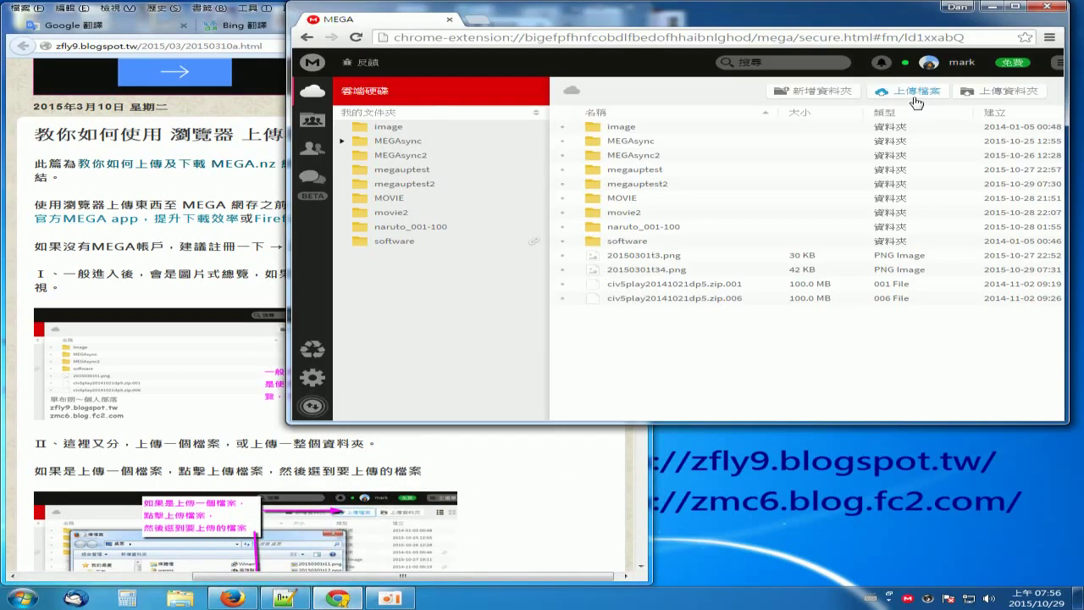
pyautogui.click(1017, 10)
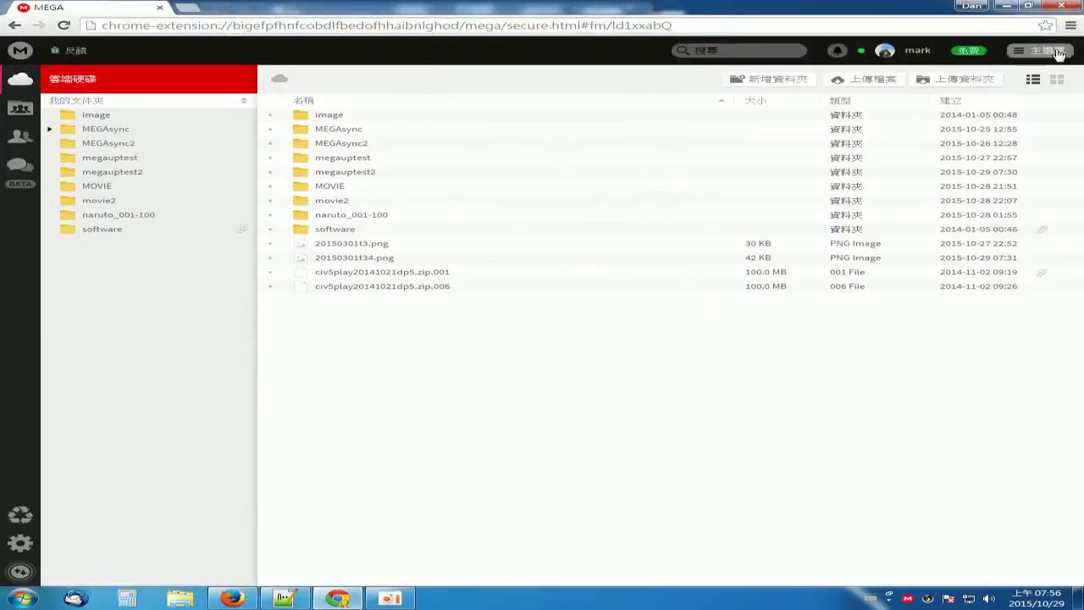
pyautogui.click(1058, 53)
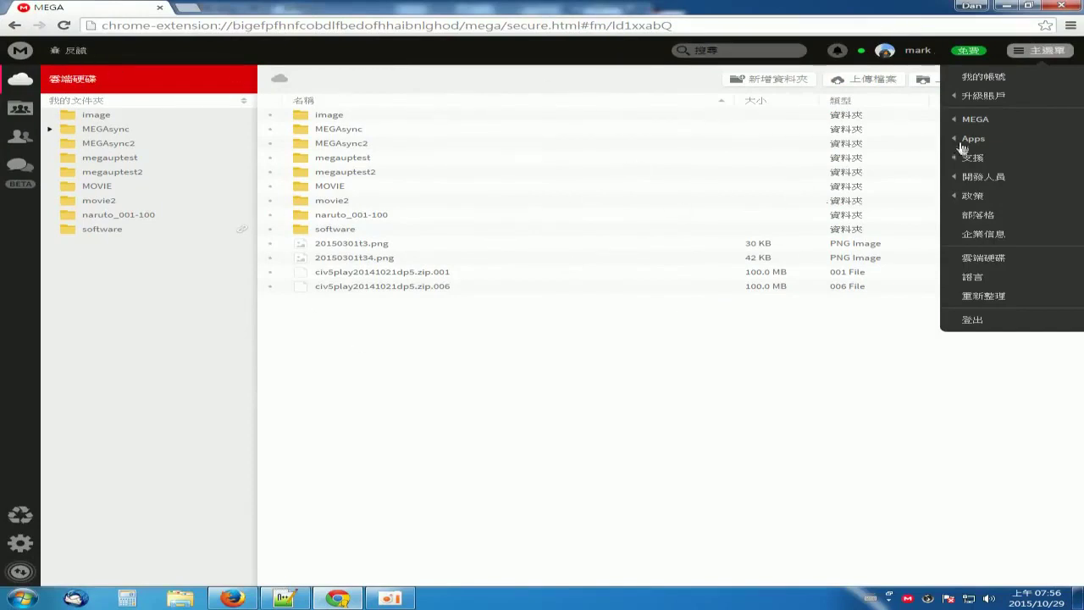
pyautogui.moveTo(1005, 125)
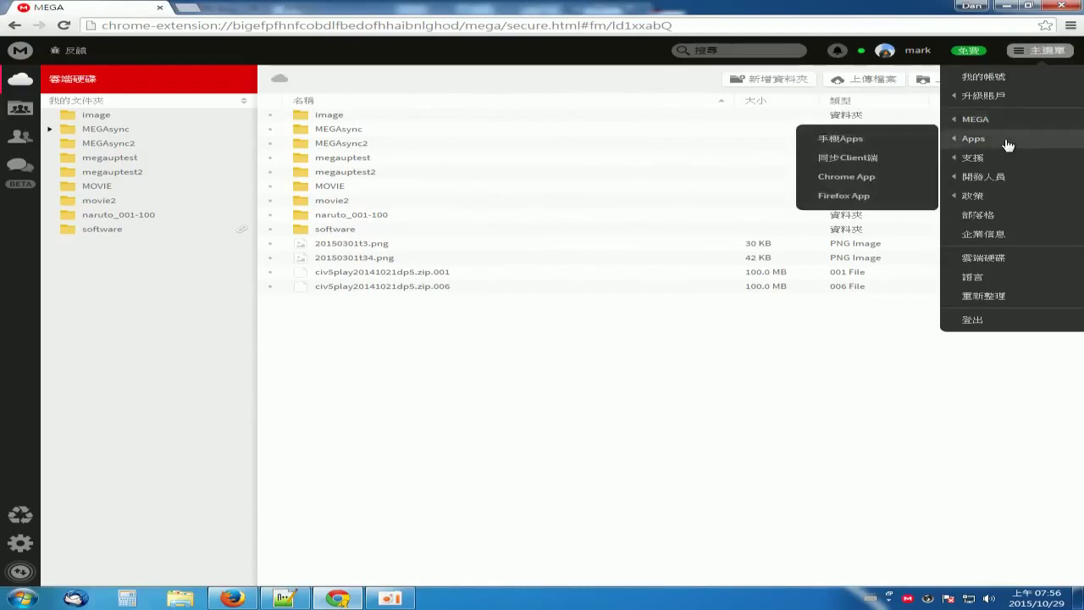
pyautogui.moveTo(963, 141)
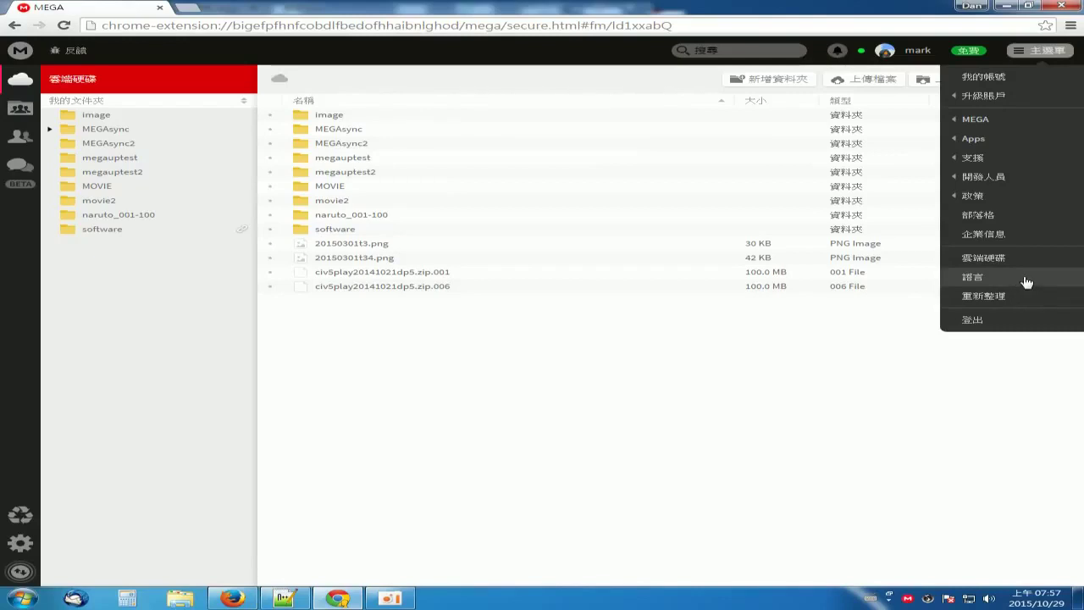
pyautogui.click(515, 387)
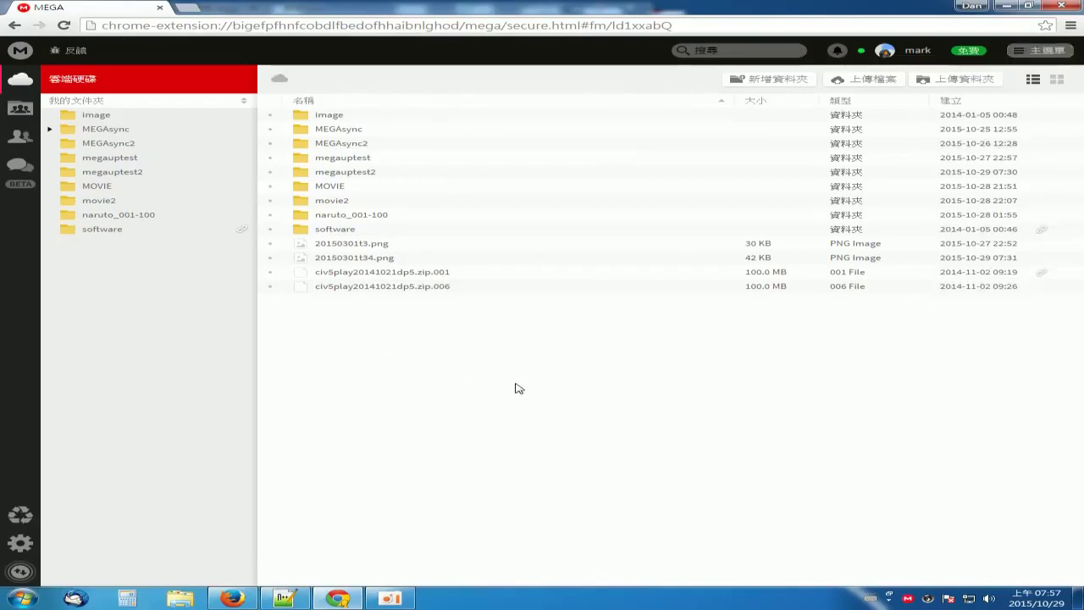
pyautogui.click(1028, 6)
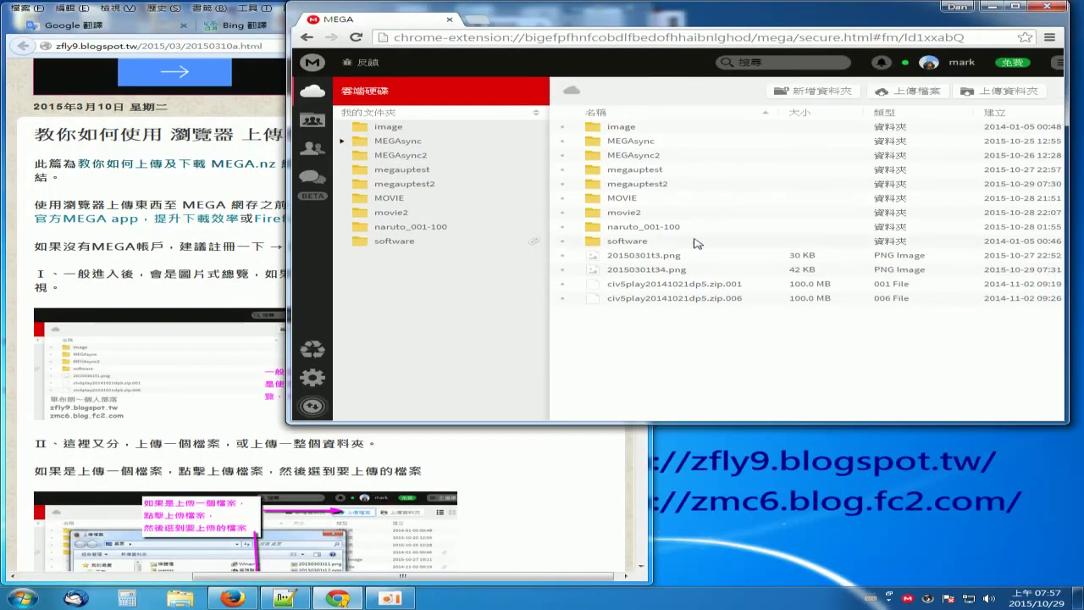
# - Return to the MEGA upload article in Firefox and read section I about the overview modes
pyautogui.click(526, 461)
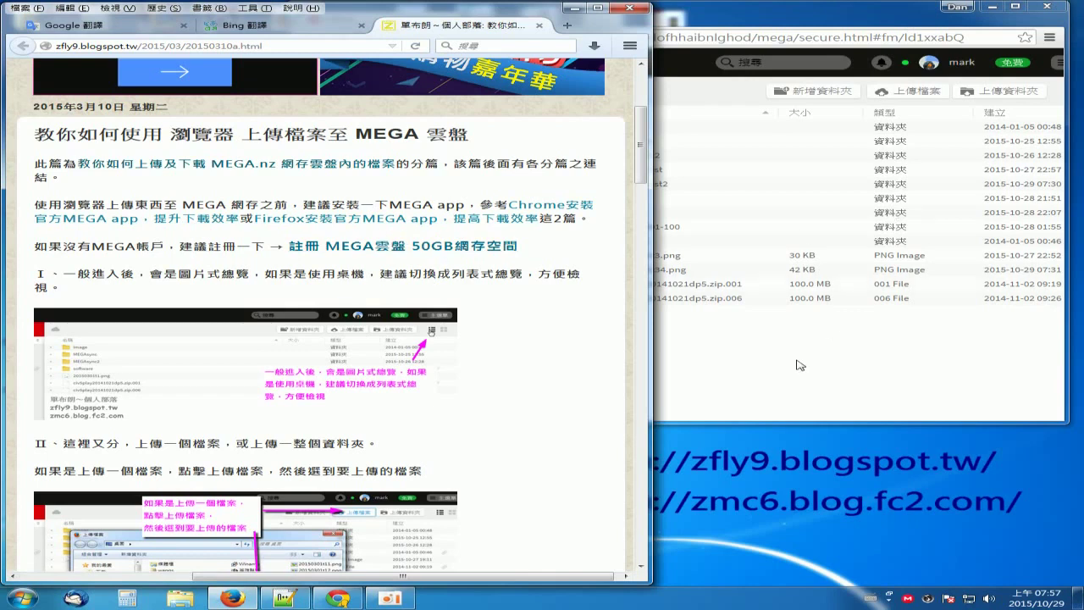
pyautogui.click(731, 152)
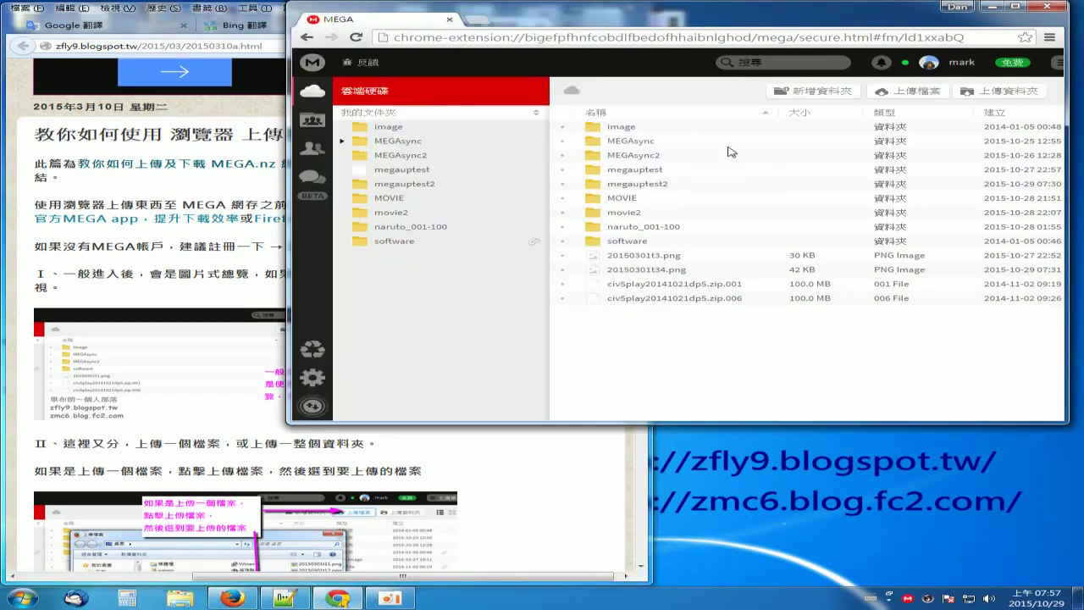
pyautogui.click(212, 299)
pyautogui.scroll(-2, 540, 307)
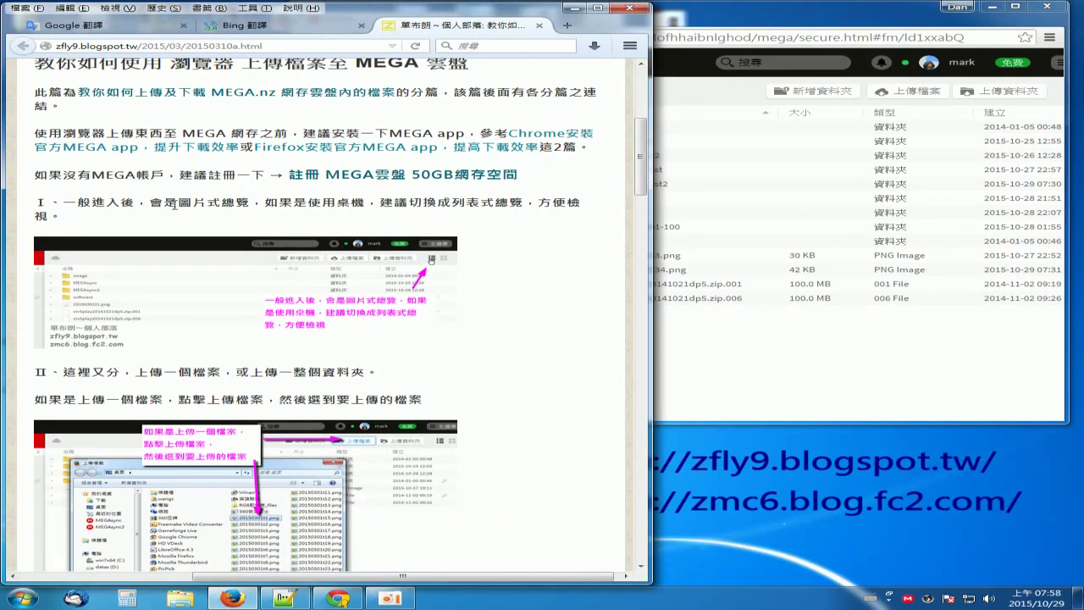
# - Switch to the MEGA window and show the cloud drive contents in thumbnail view
pyautogui.click(801, 371)
pyautogui.click(1017, 8)
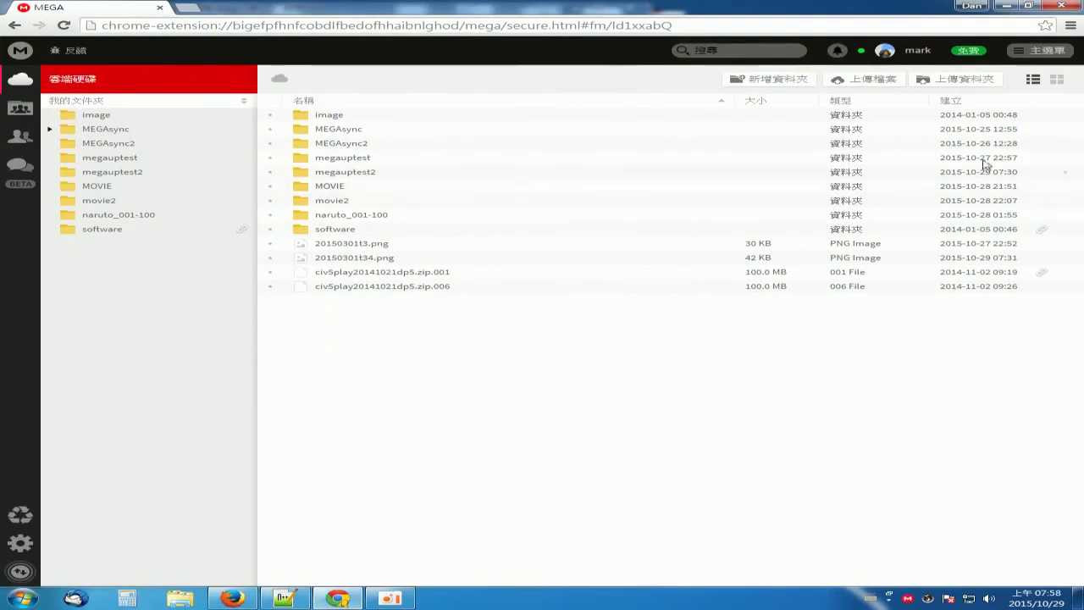
pyautogui.click(1056, 82)
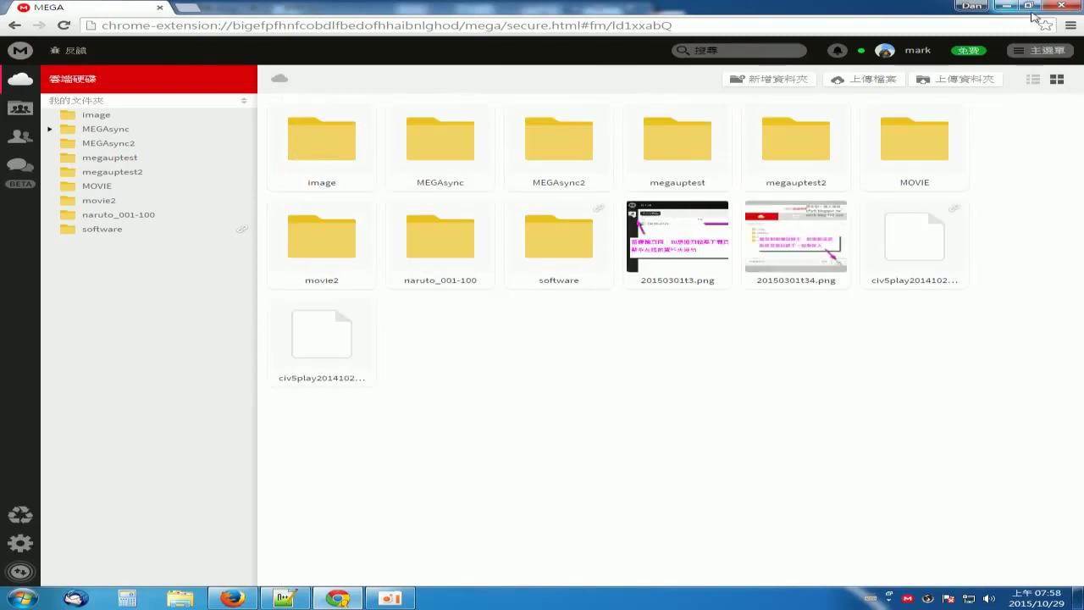
pyautogui.click(1028, 6)
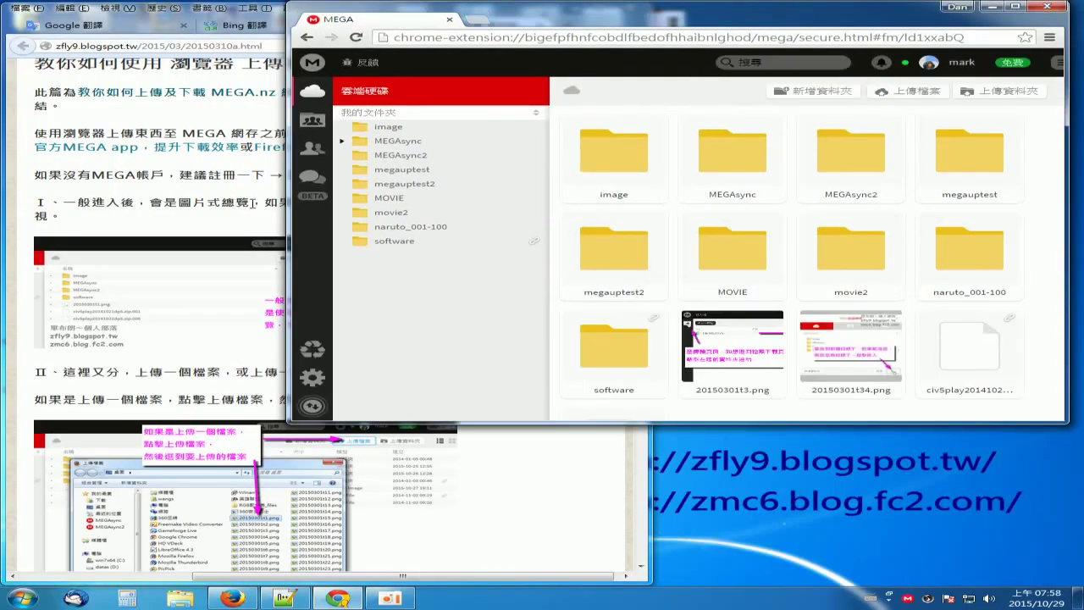
# - Check the article's view advice in Firefox, then show the MEGA cloud drive contents in list view
pyautogui.click(254, 203)
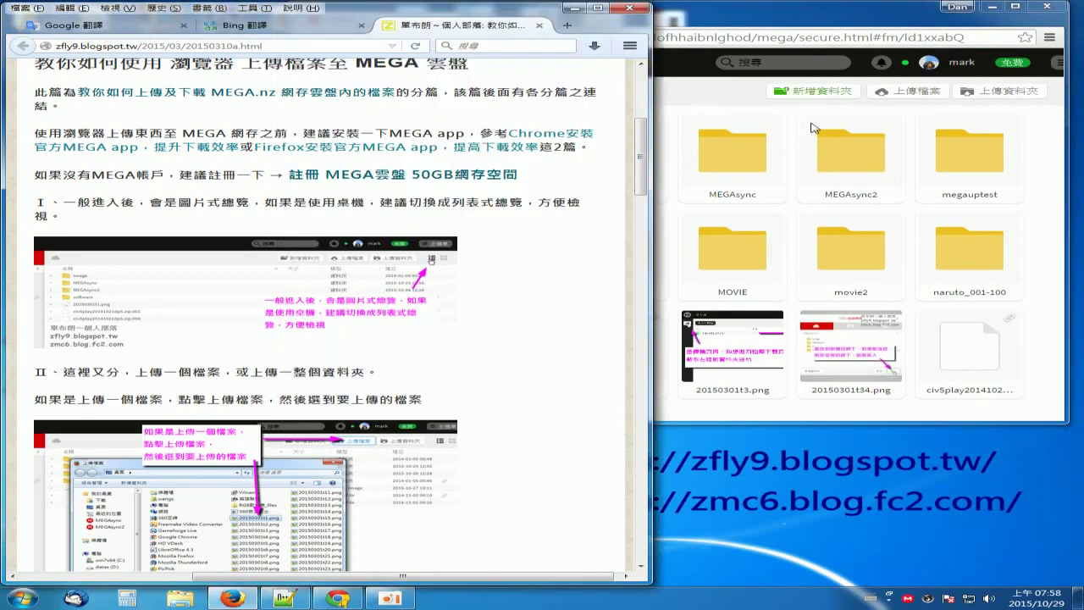
pyautogui.click(713, 104)
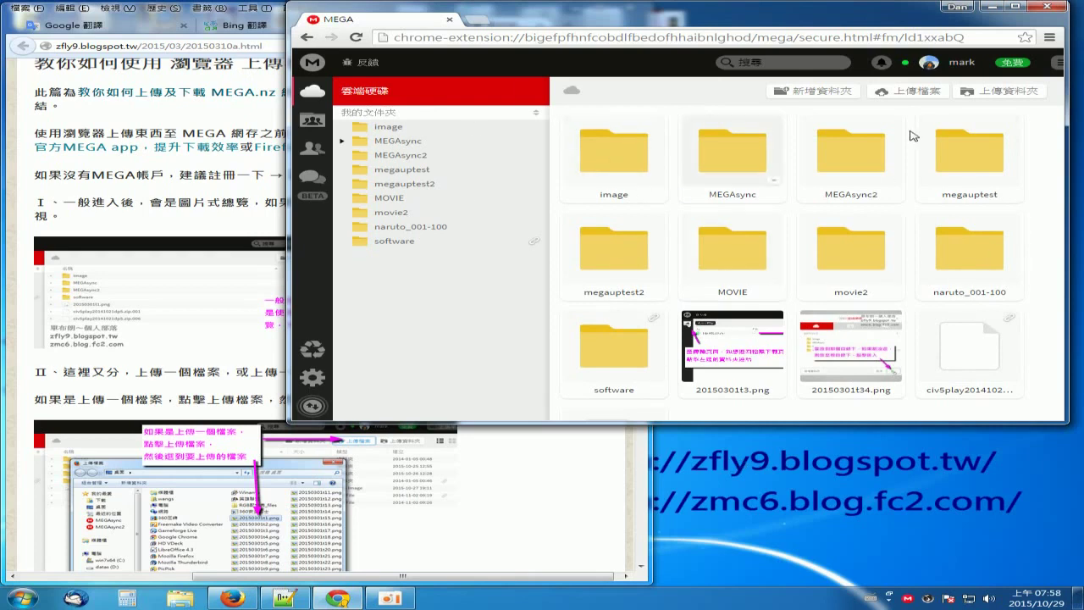
pyautogui.click(254, 207)
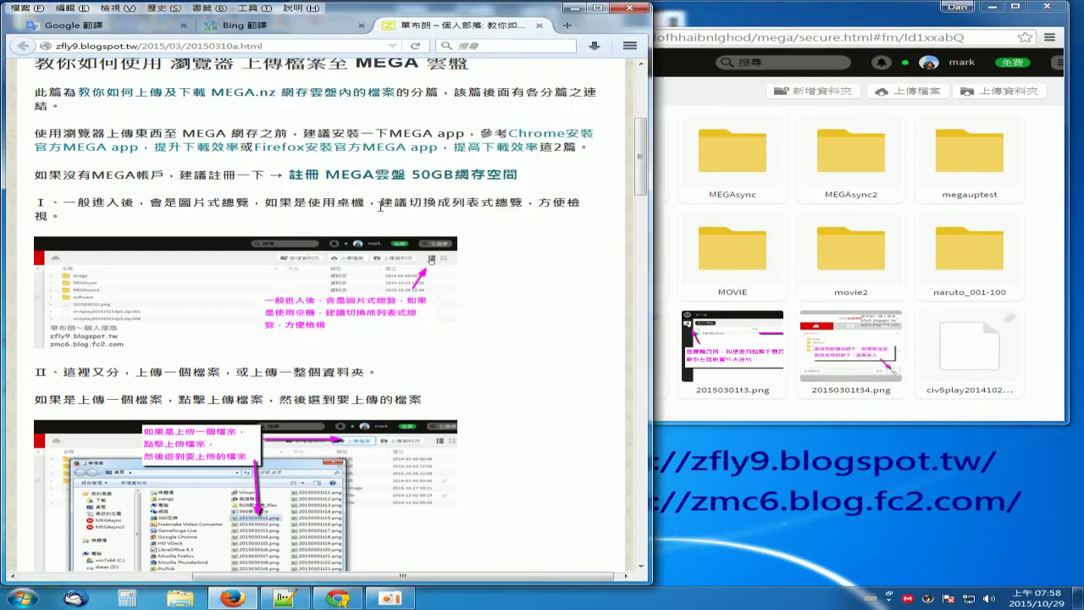
pyautogui.click(879, 411)
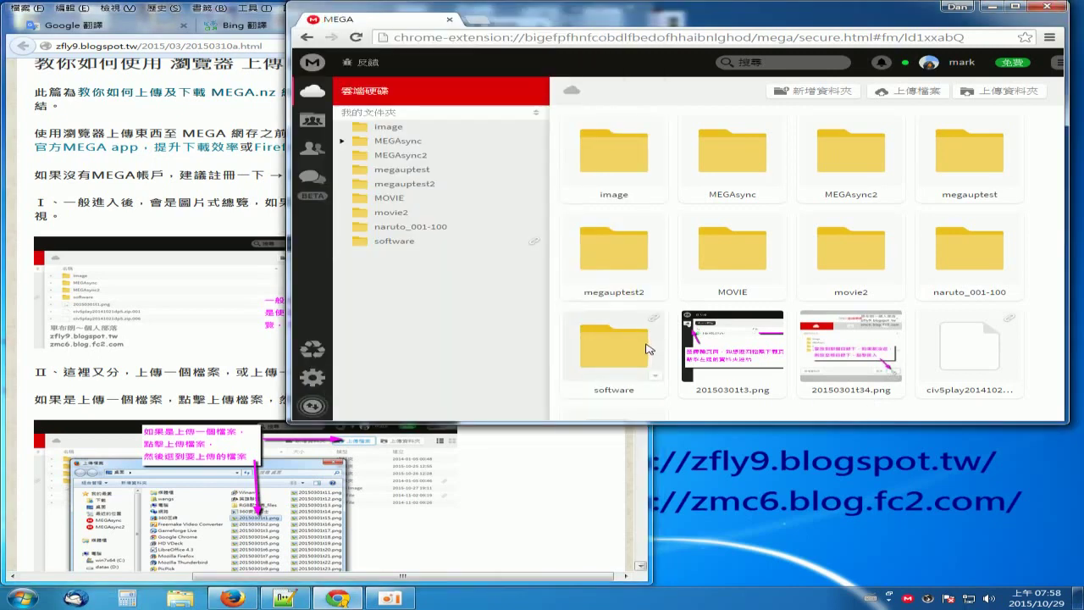
pyautogui.click(1015, 6)
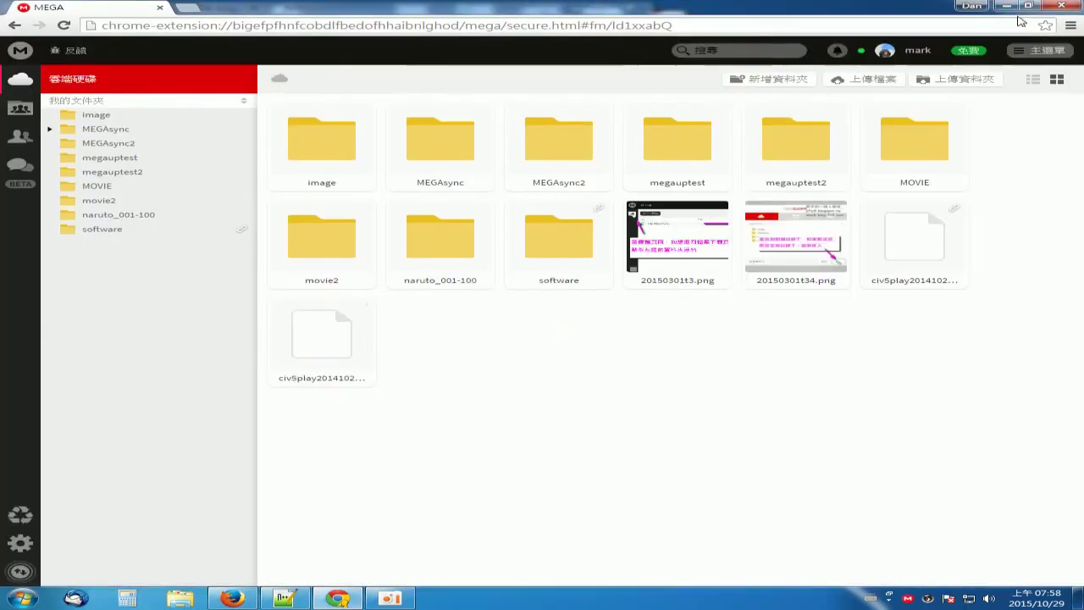
pyautogui.click(1034, 80)
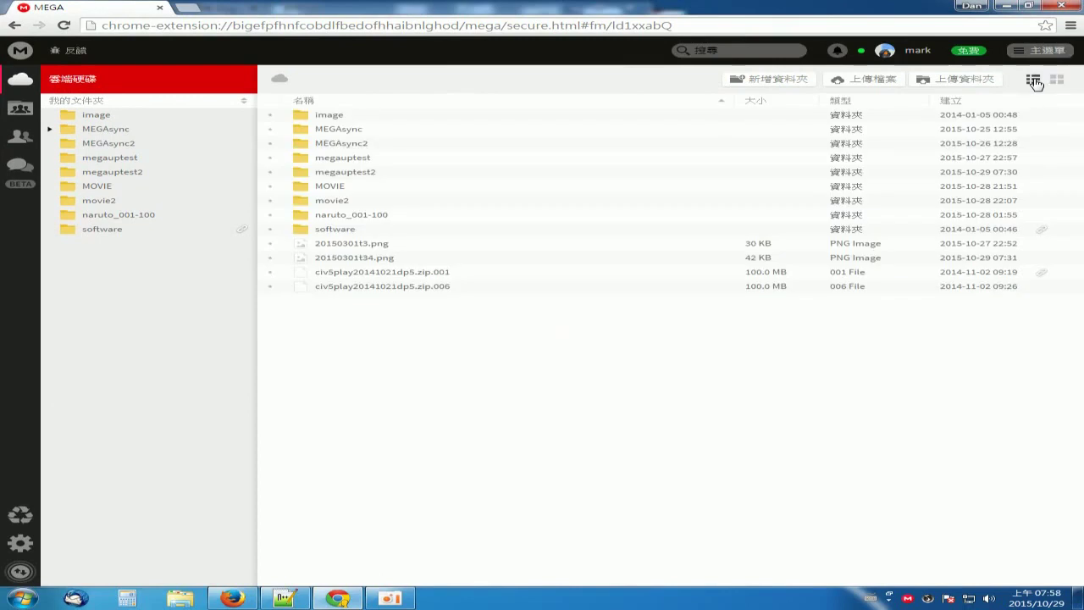
pyautogui.click(1029, 6)
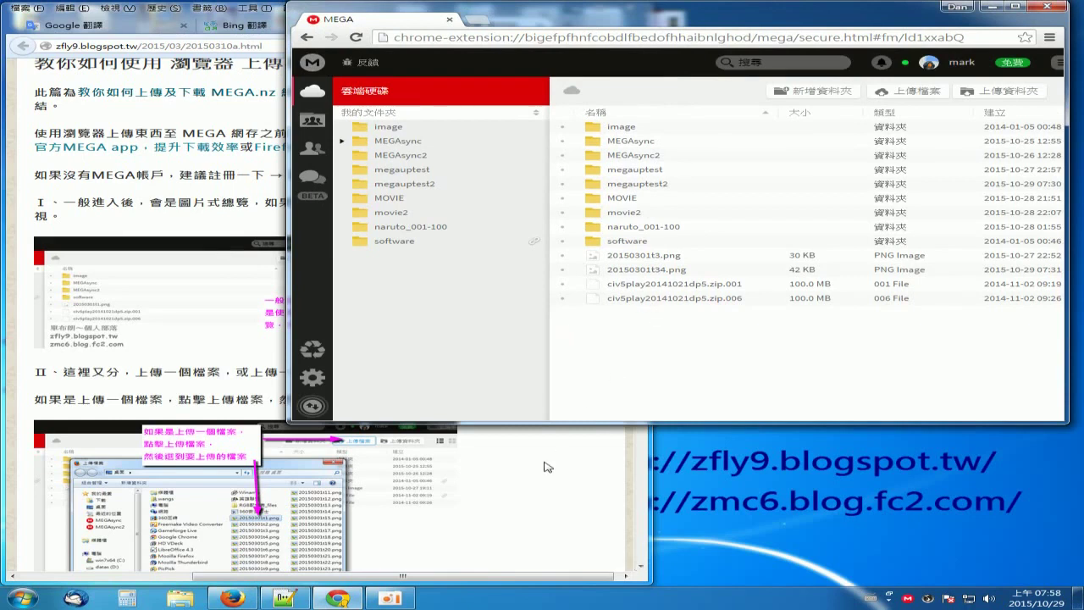
# - Open File Explorer and show the contents of drive datas (D:)
pyautogui.click(631, 561)
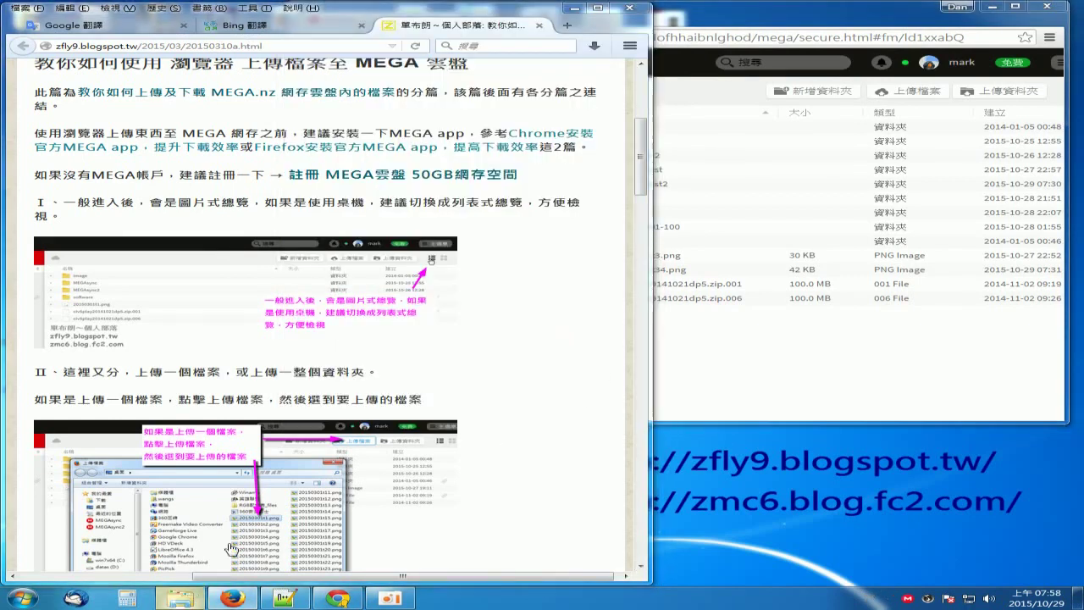
pyautogui.click(180, 599)
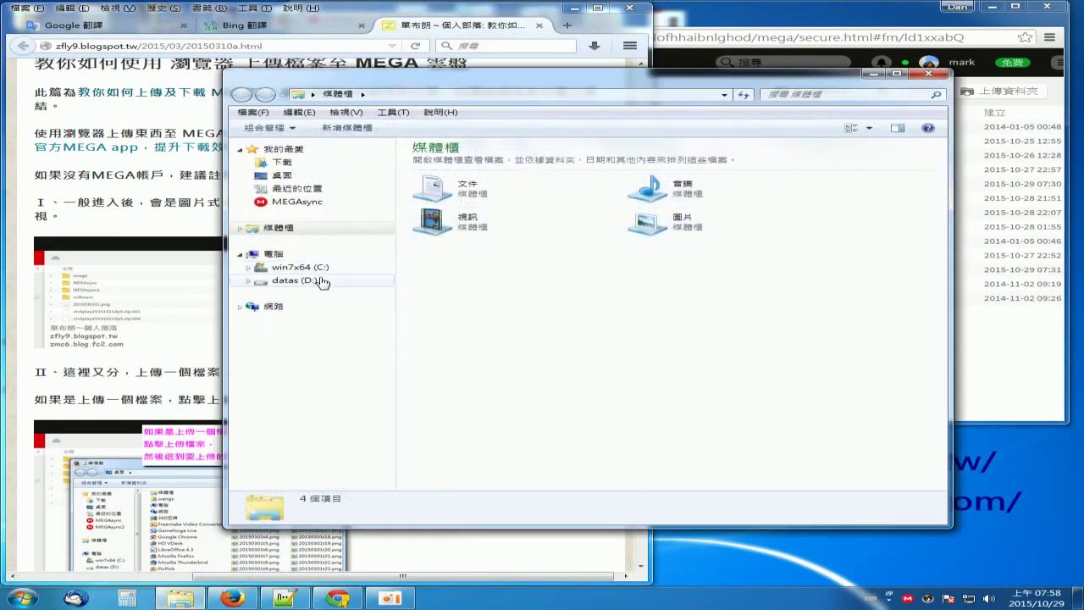
pyautogui.click(314, 280)
# - Change the datas (D:) folder display to medium icons, small icons and large icons in turn
pyautogui.click(865, 130)
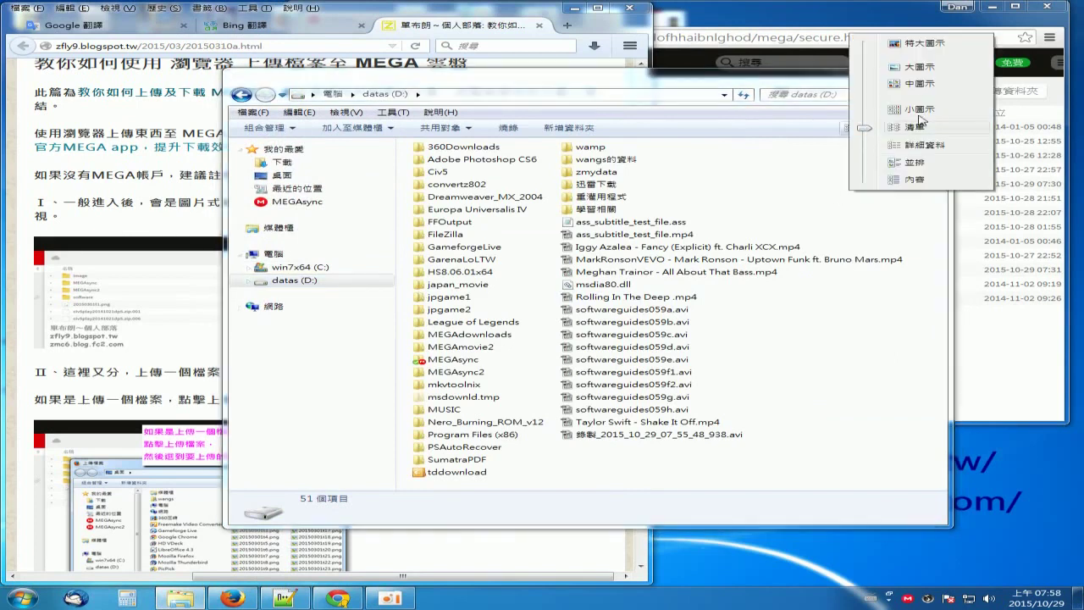
pyautogui.click(920, 83)
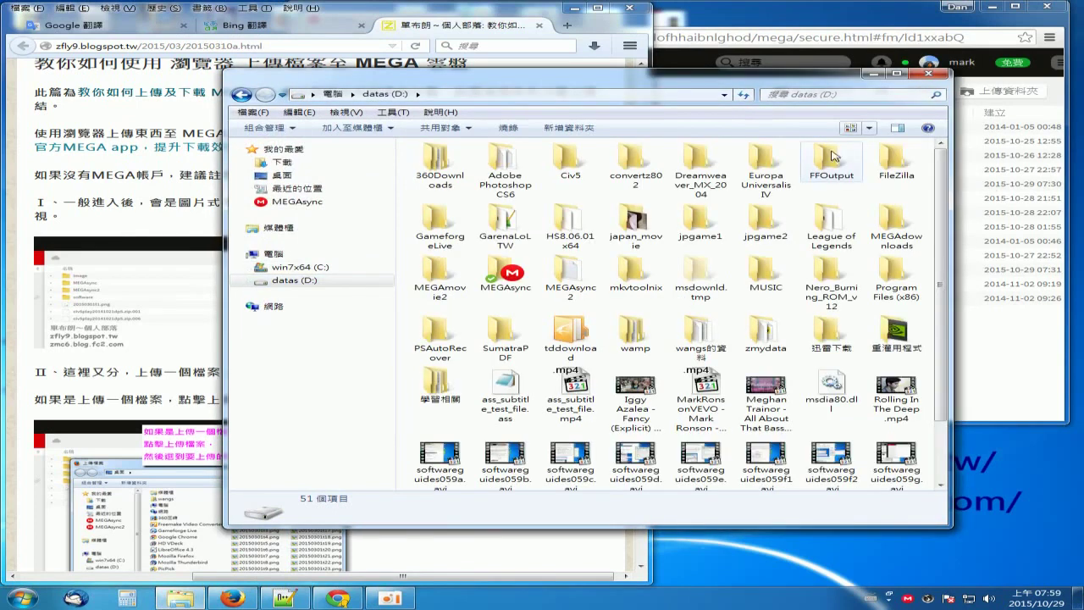
pyautogui.click(869, 129)
pyautogui.click(901, 150)
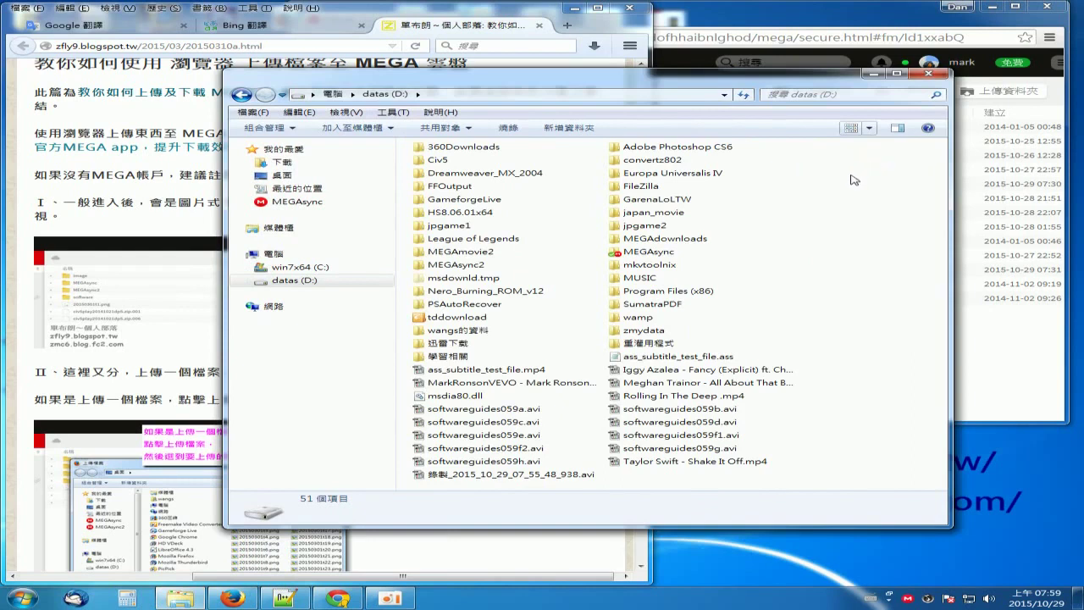
pyautogui.click(870, 129)
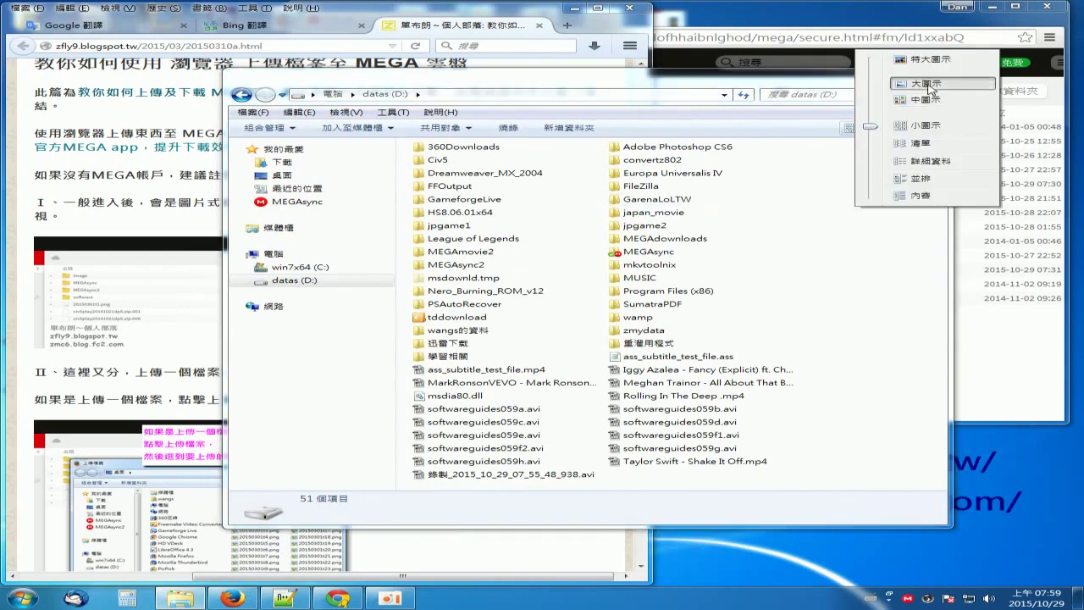
pyautogui.click(927, 83)
# - Set the datas (D:) folder display to list view and minimize File Explorer
pyautogui.click(870, 129)
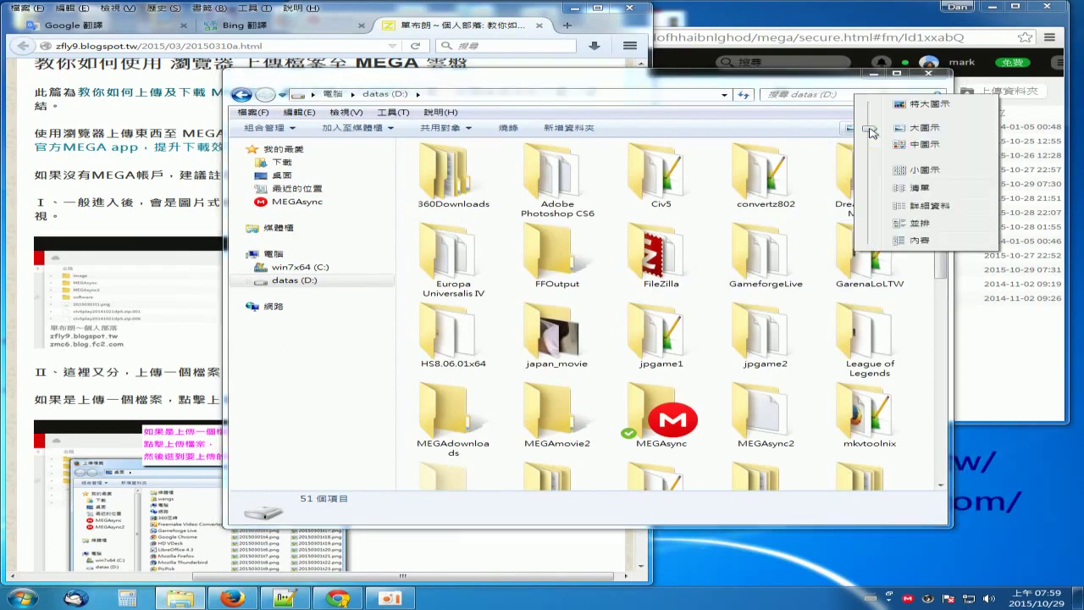
pyautogui.click(959, 187)
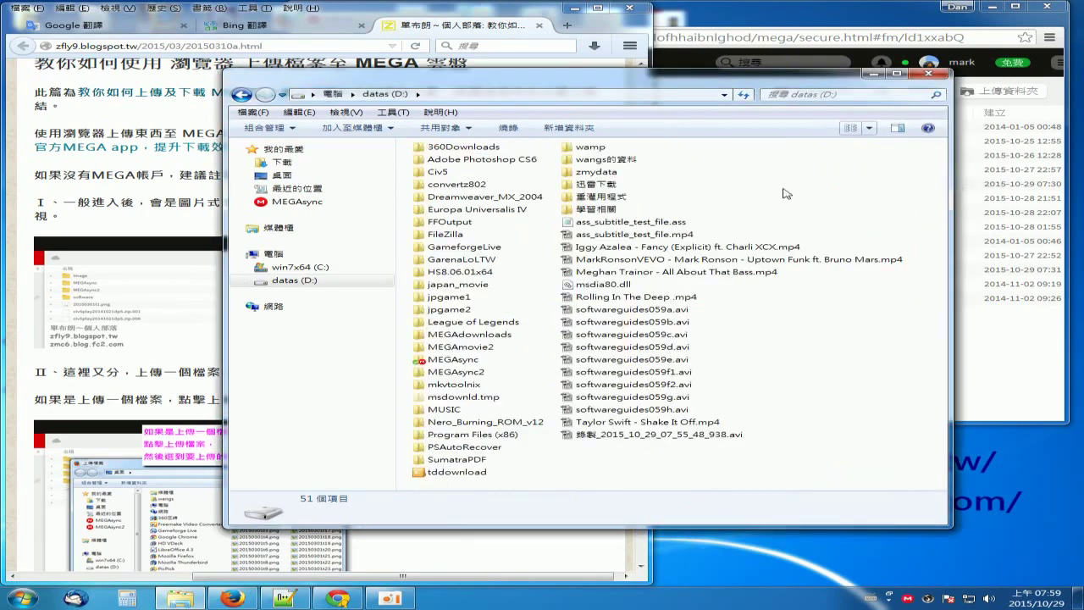
pyautogui.click(874, 75)
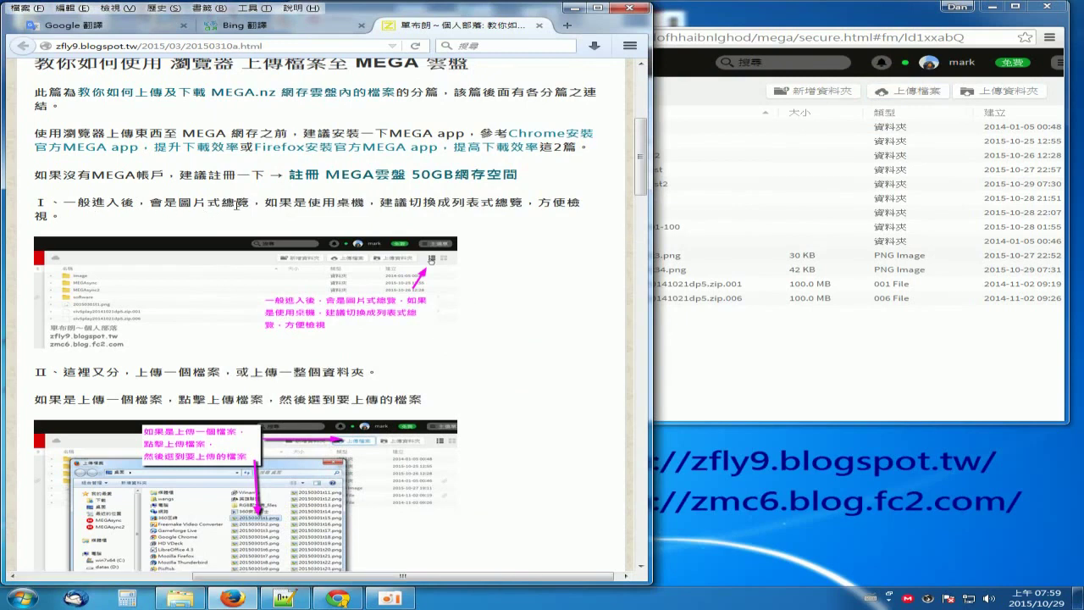
# - Read section II of the article about uploading a single file or an entire folder, comparing with the MEGA window
pyautogui.scroll(-5, 524, 303)
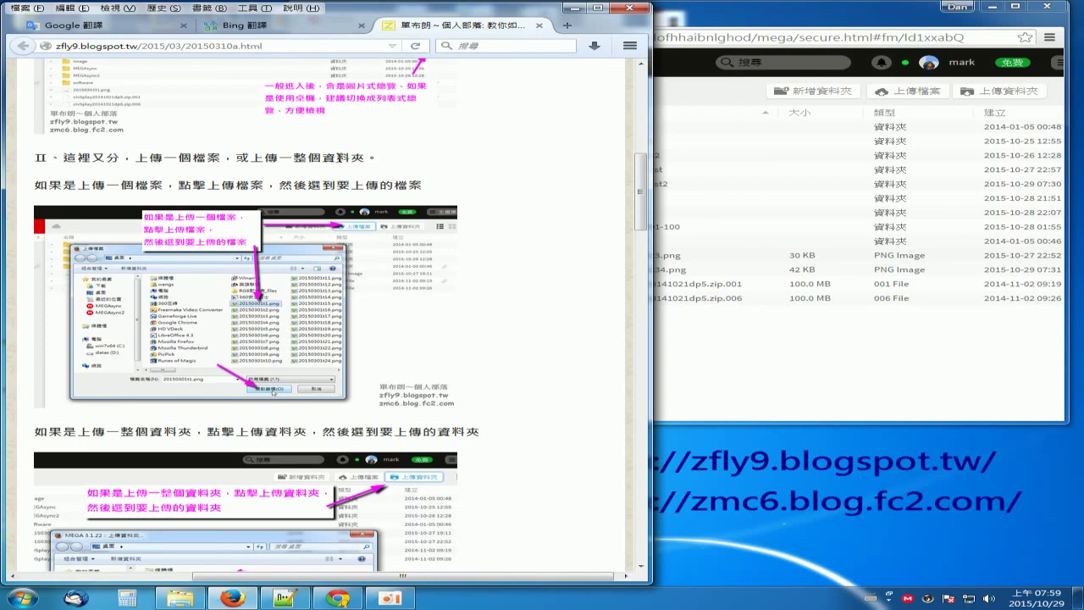
pyautogui.click(803, 339)
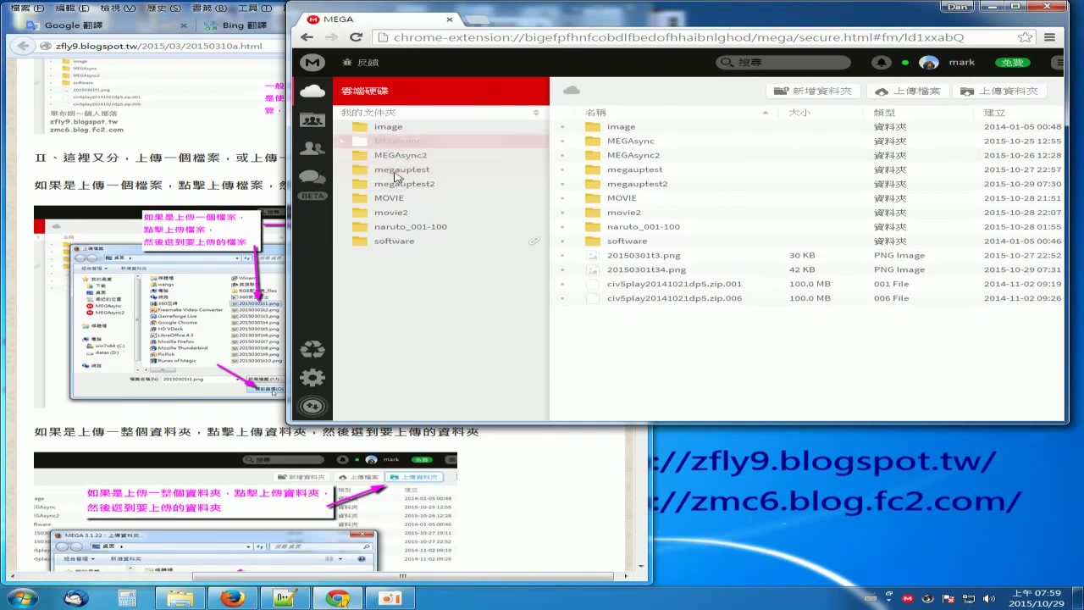
pyautogui.click(190, 173)
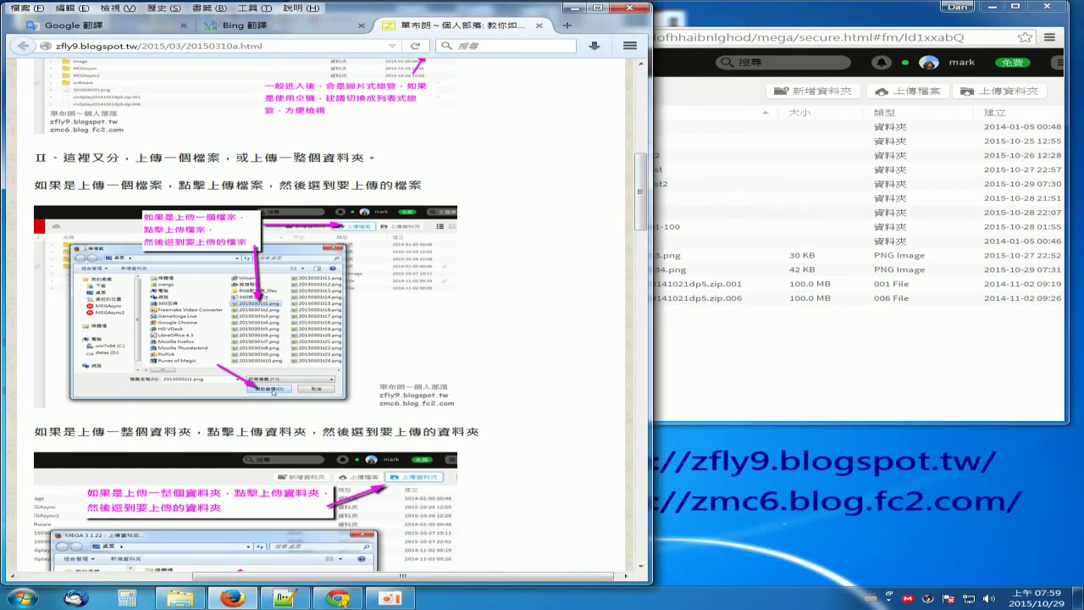
pyautogui.moveTo(350, 158); pyautogui.dragTo(307, 158)
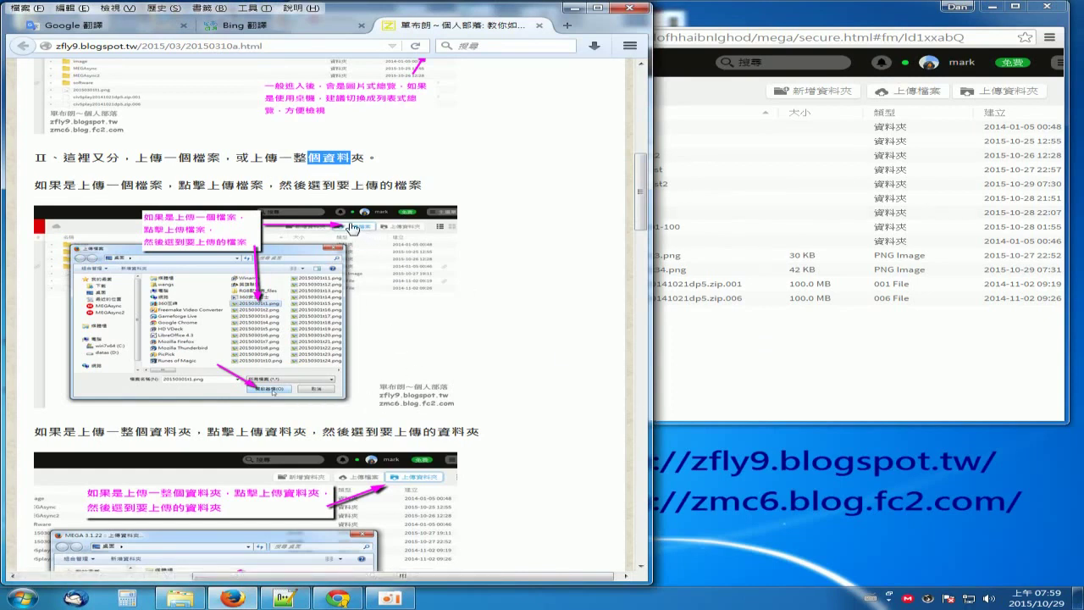
# - Upload the single file 20150301t32a.png from the desktop to the root of the MEGA cloud drive
pyautogui.click(775, 387)
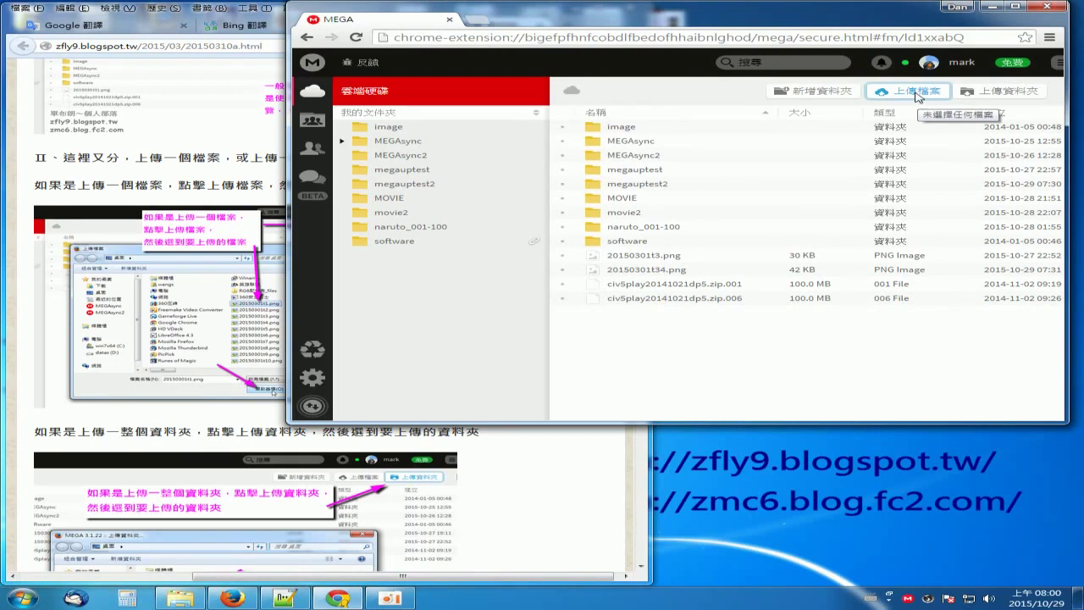
pyautogui.click(917, 91)
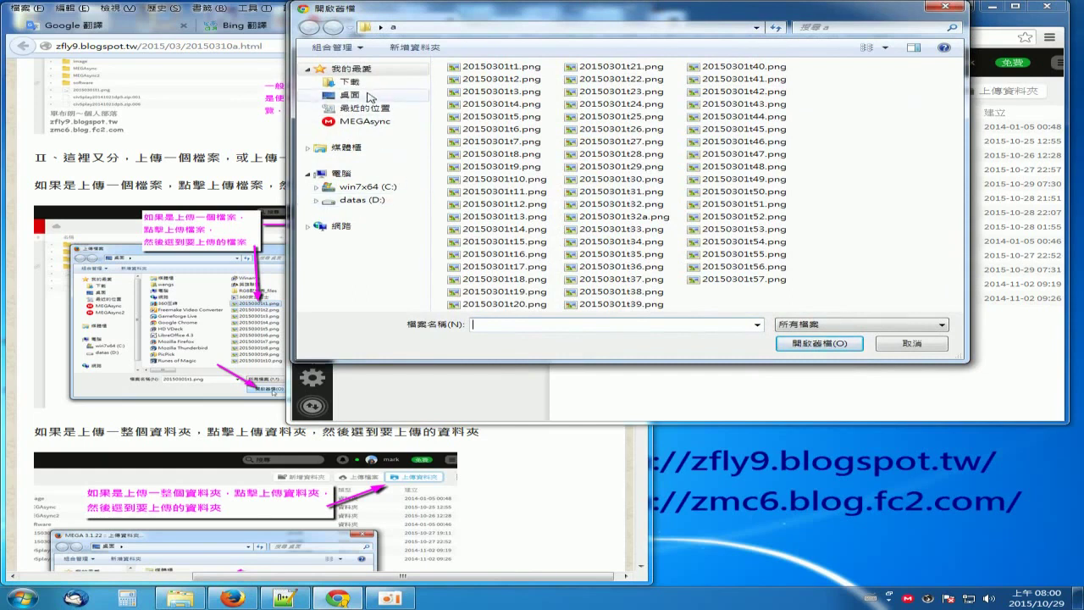
pyautogui.click(350, 95)
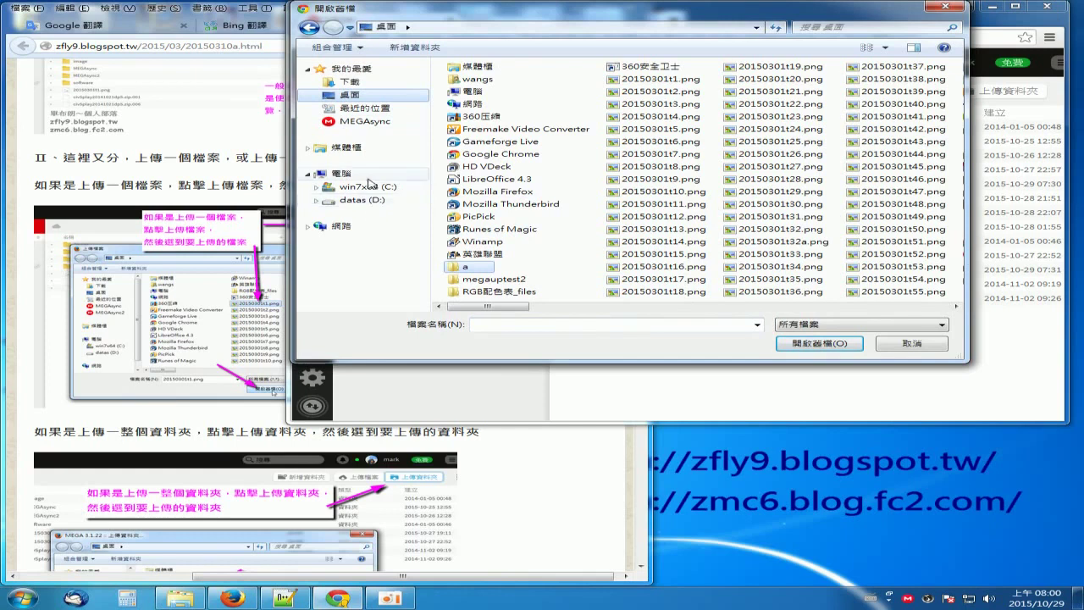
pyautogui.scroll(-3, 708, 314)
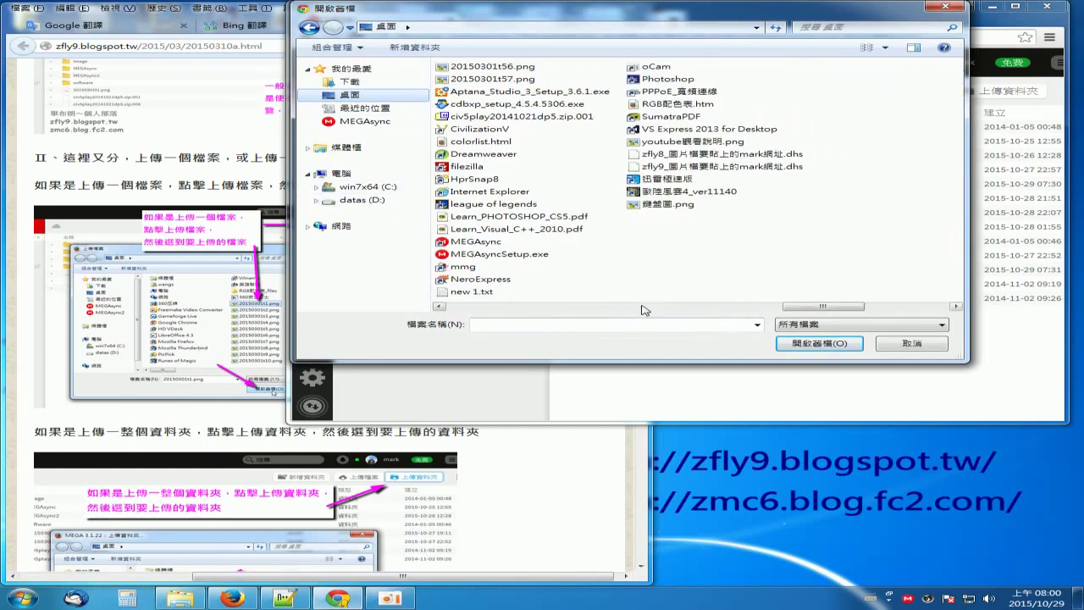
pyautogui.scroll(3, 682, 311)
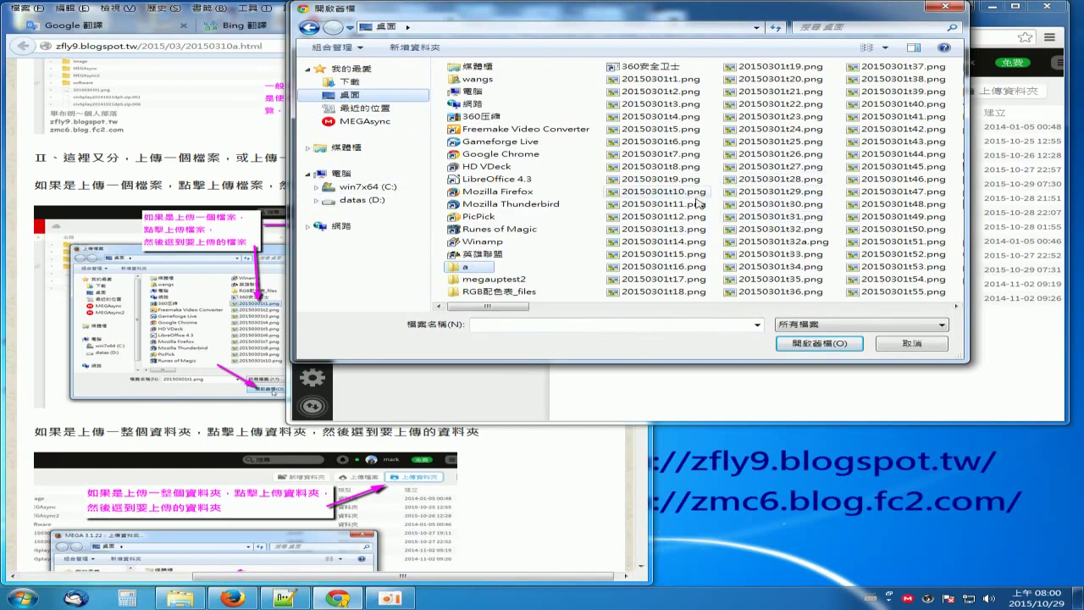
pyautogui.click(785, 242)
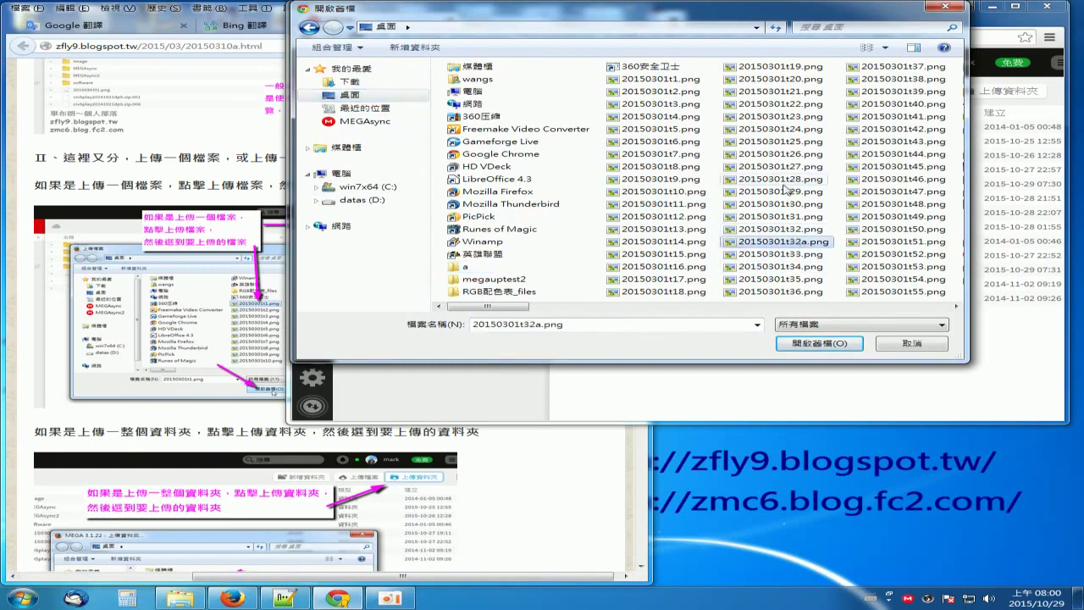
pyautogui.click(835, 348)
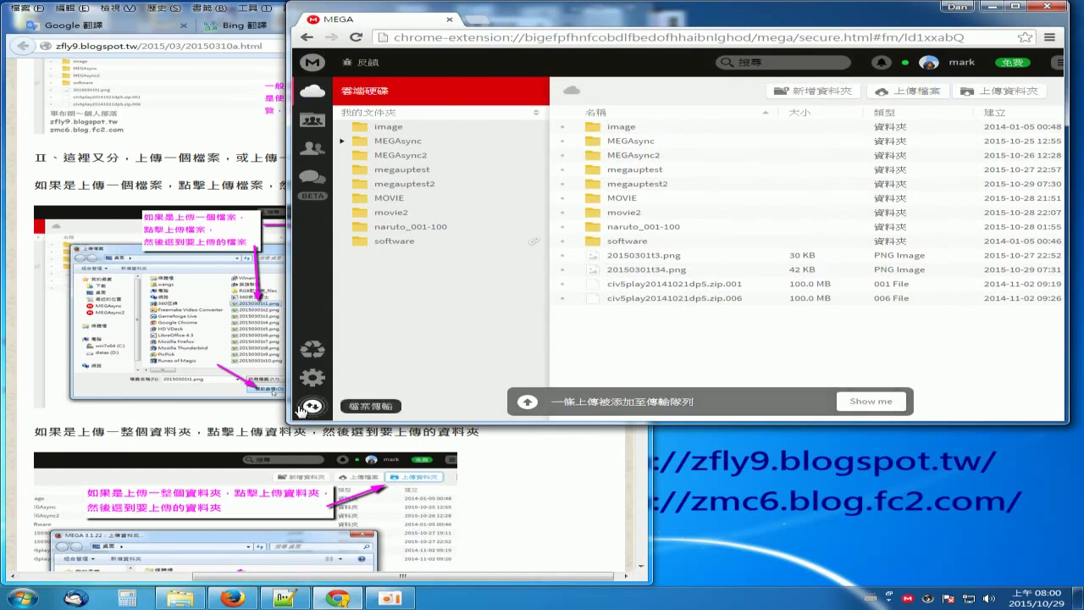
# - Maximize the MEGA window to check the cloud drive's file list and main menu, and restore the window size
pyautogui.click(1015, 9)
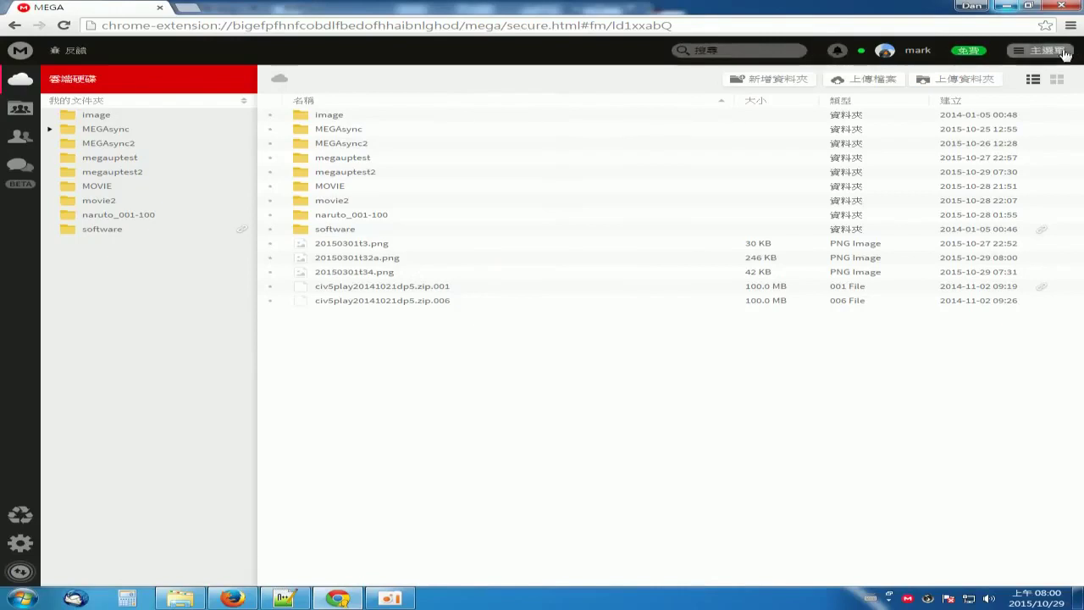
pyautogui.click(1049, 52)
pyautogui.click(1049, 52)
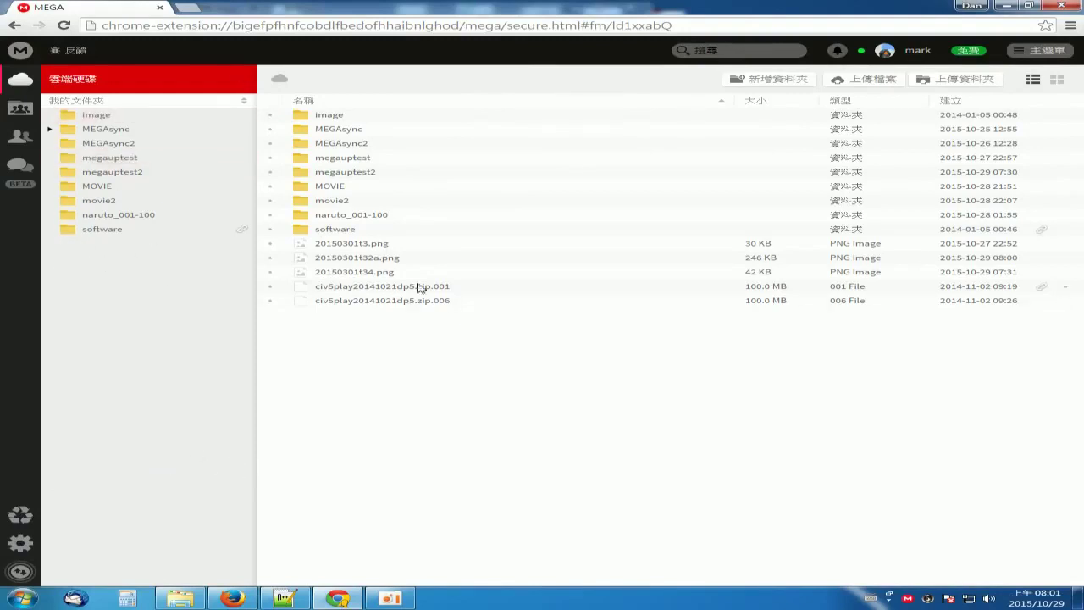
pyautogui.click(1028, 6)
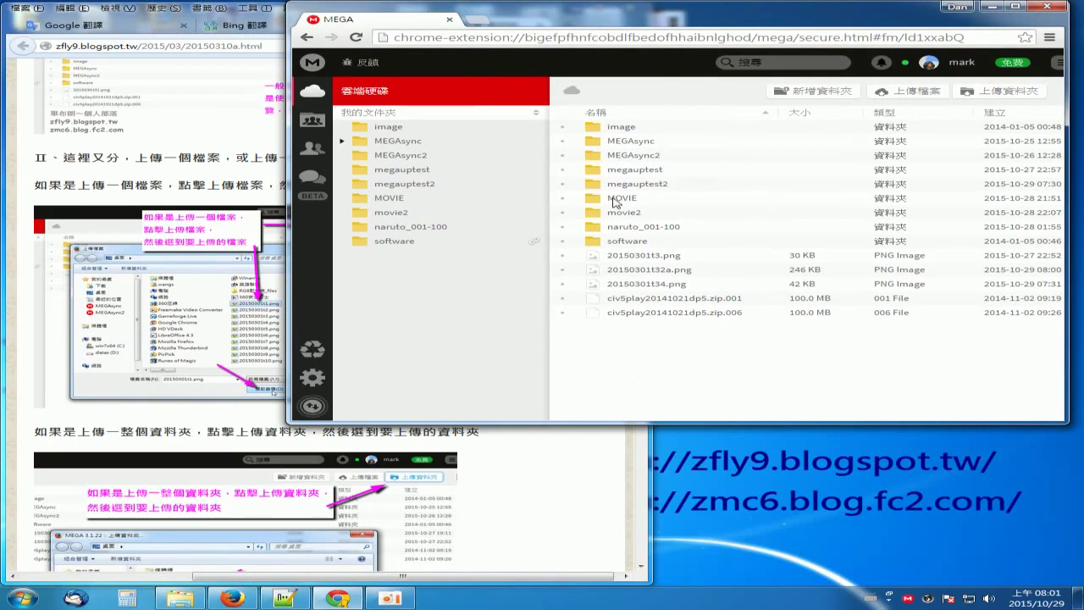
# - Read the article's part on uploading an entire folder, comparing it with the MEGA window
pyautogui.click(93, 182)
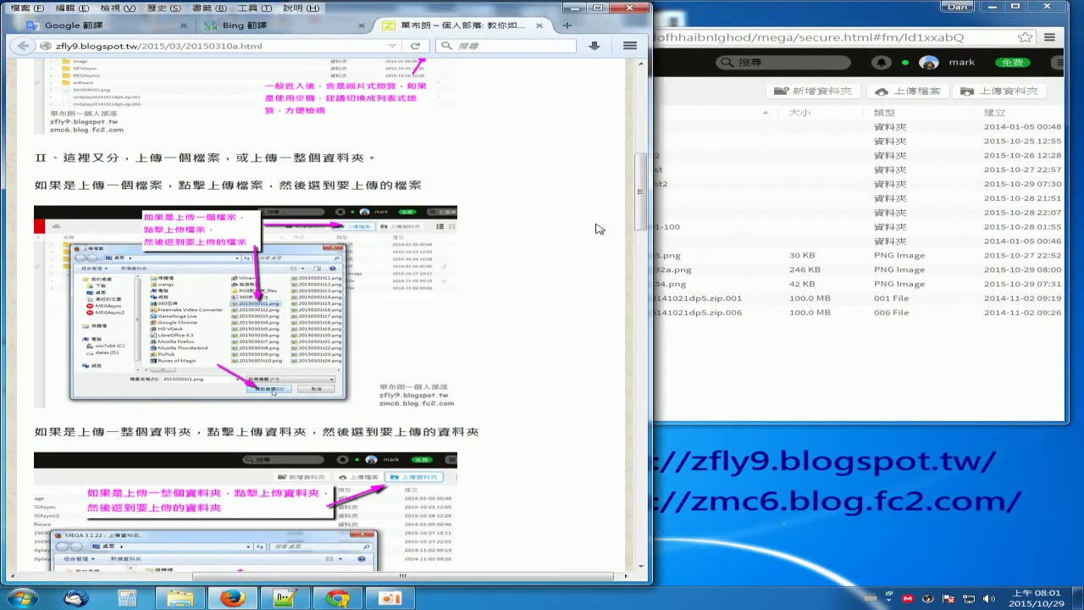
pyautogui.scroll(-3, 534, 222)
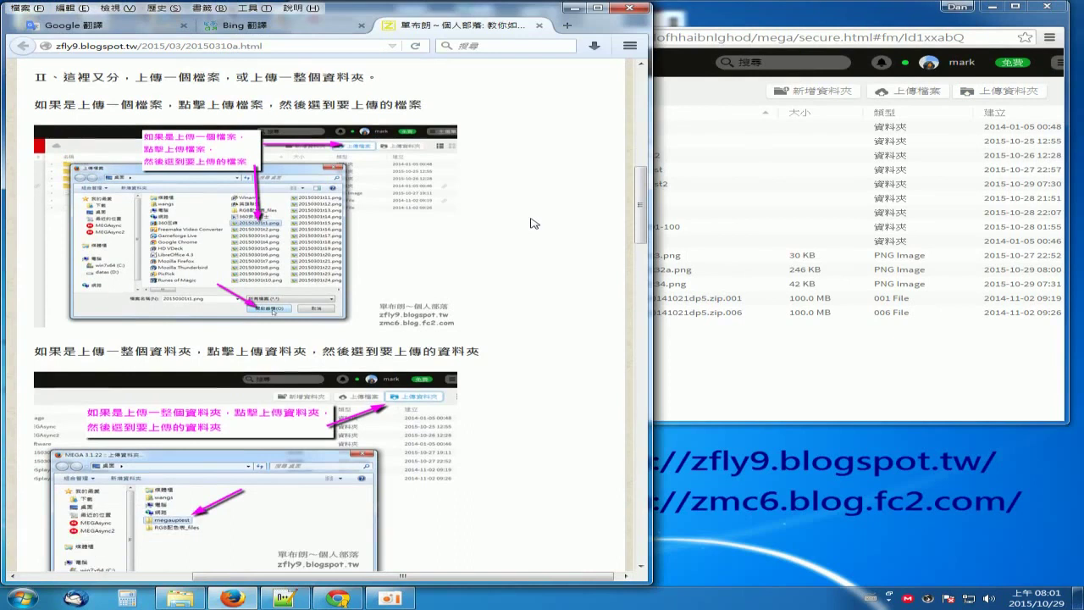
pyautogui.scroll(-2, 544, 268)
pyautogui.click(766, 359)
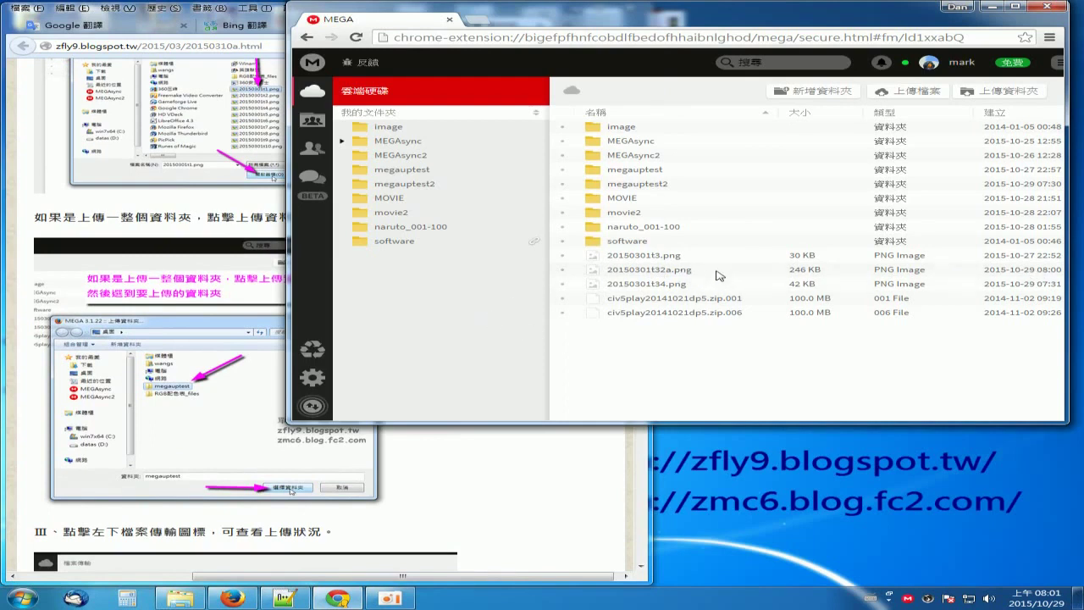
pyautogui.click(545, 453)
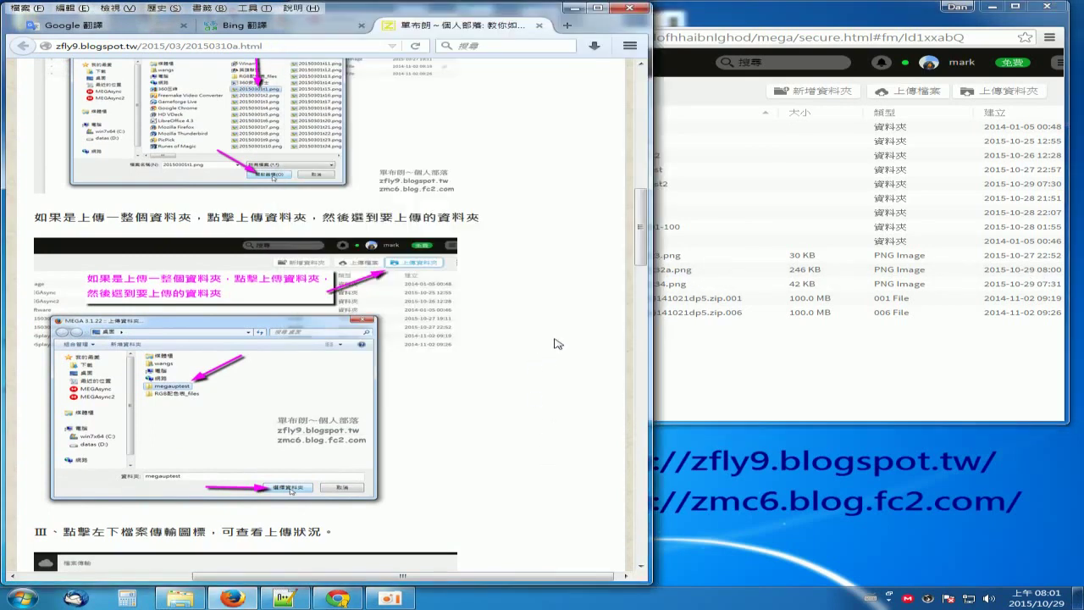
pyautogui.scroll(-2, 558, 343)
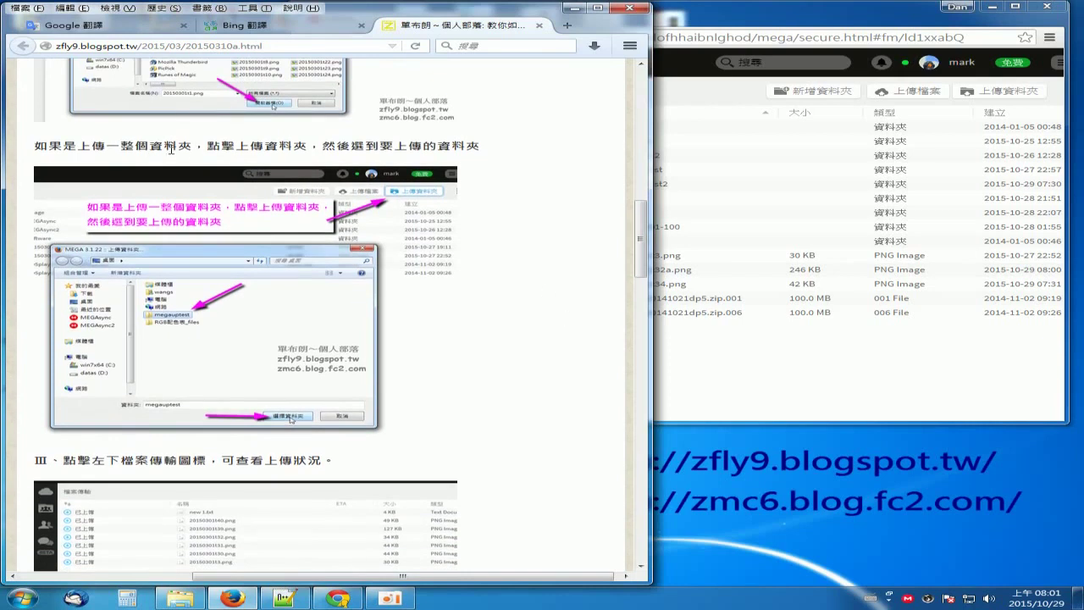
# - Minimize the article window and rename the desktop folder megauptest2 as megauptest4
pyautogui.click(575, 7)
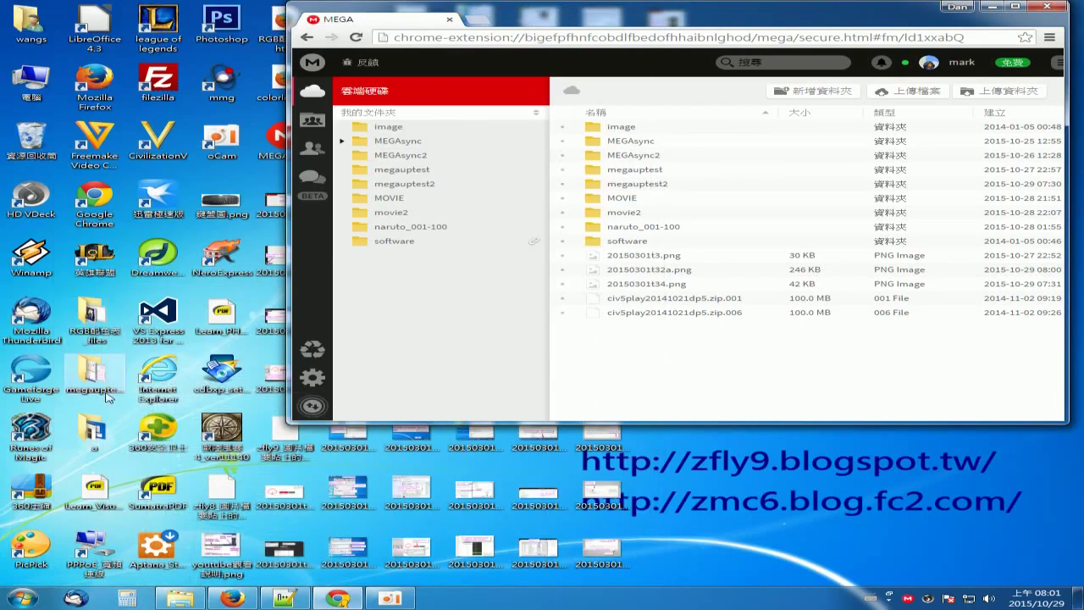
pyautogui.rightClick(107, 392)
pyautogui.click(193, 343)
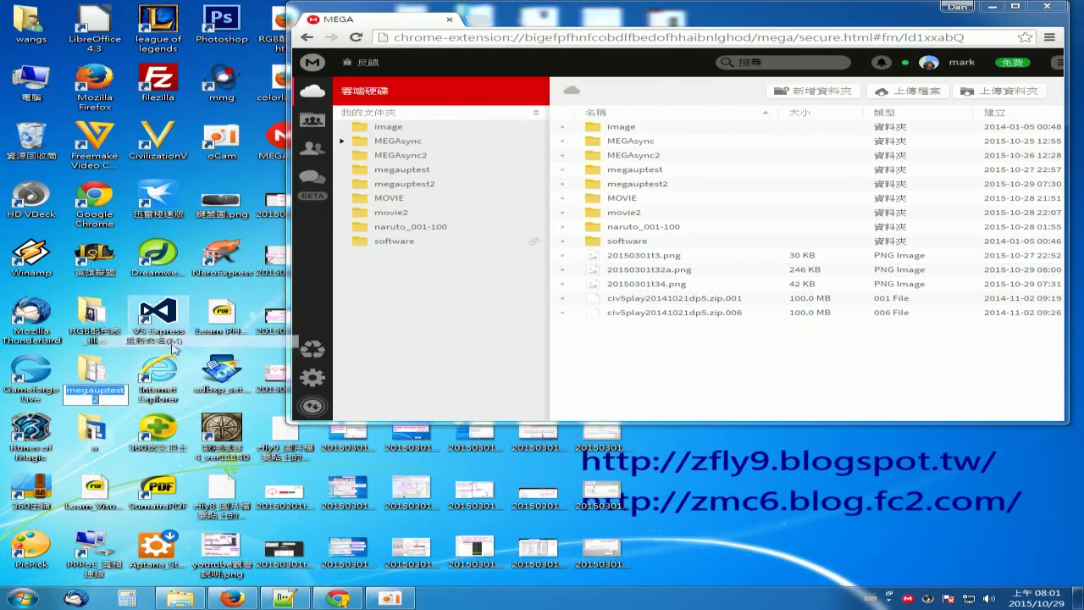
pyautogui.click(102, 401)
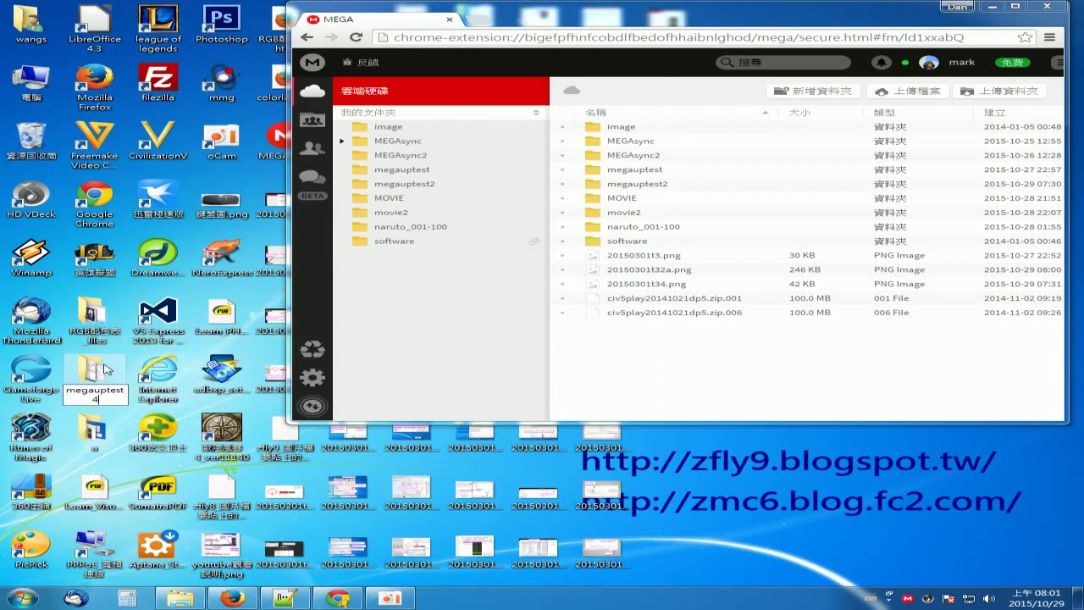
pyautogui.press('Return')
# - Compare the article's folder upload screenshot with the upload folder option in MEGA
pyautogui.click(231, 599)
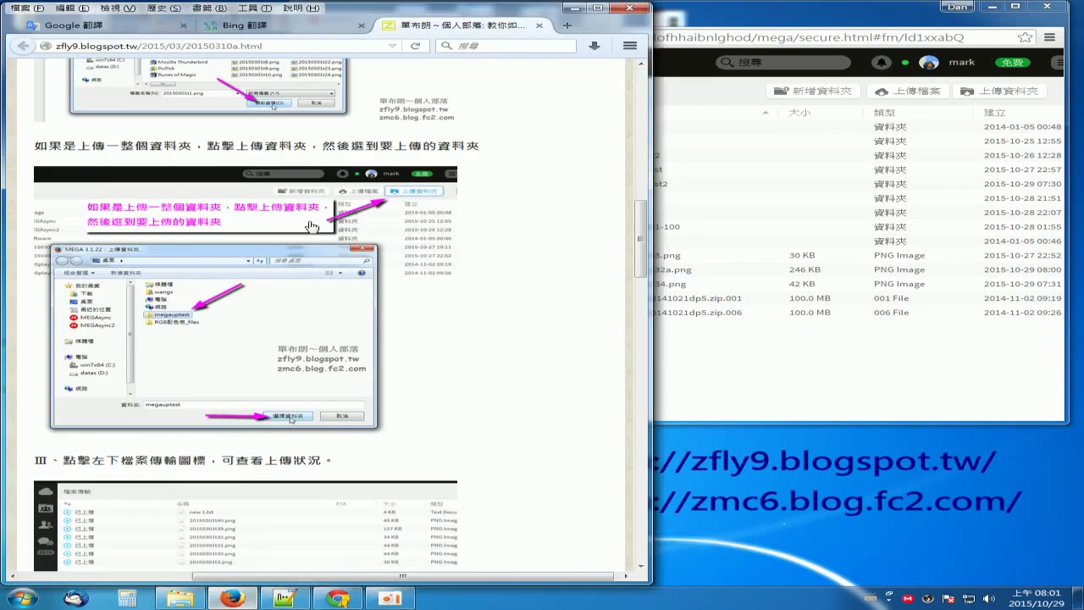
pyautogui.click(778, 359)
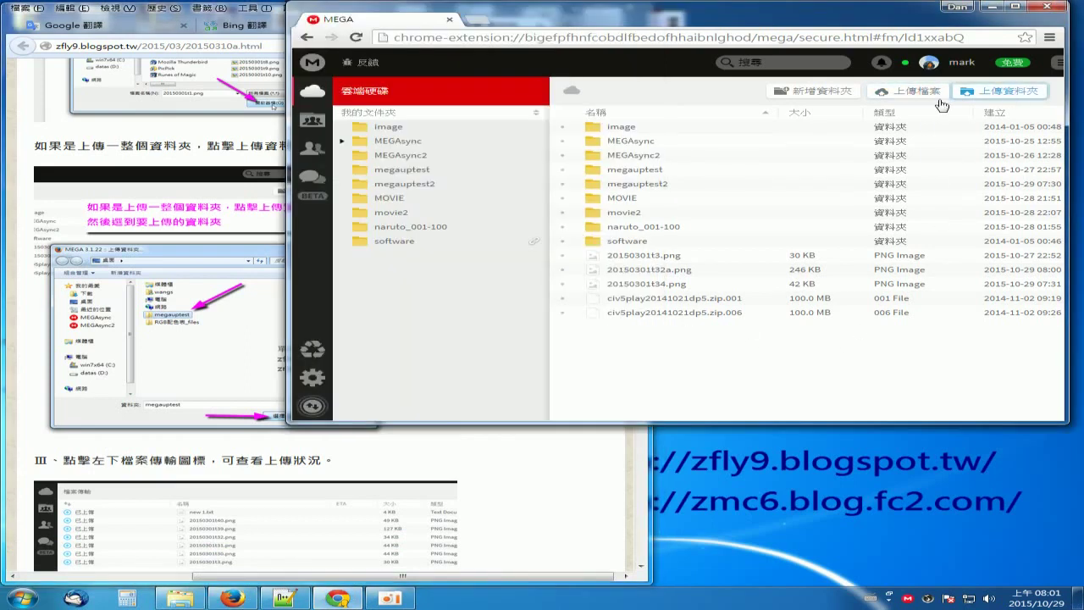
pyautogui.click(543, 489)
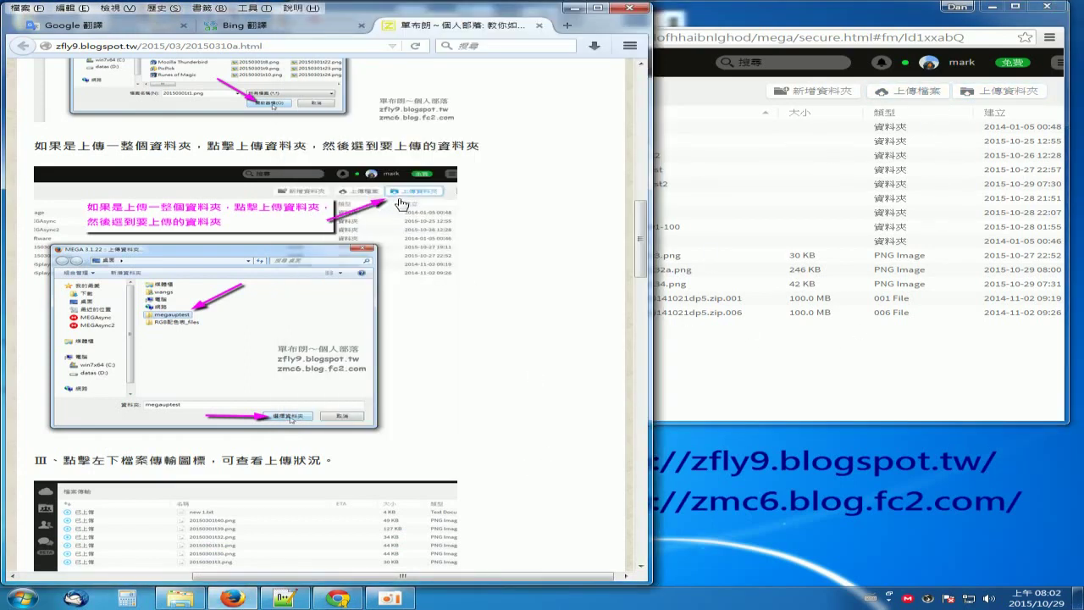
# - Upload the desktop folder megauptest4 to the cloud drive from the maximized MEGA window, enlarging the folder dialog and expanding the computer's drives
pyautogui.click(1016, 10)
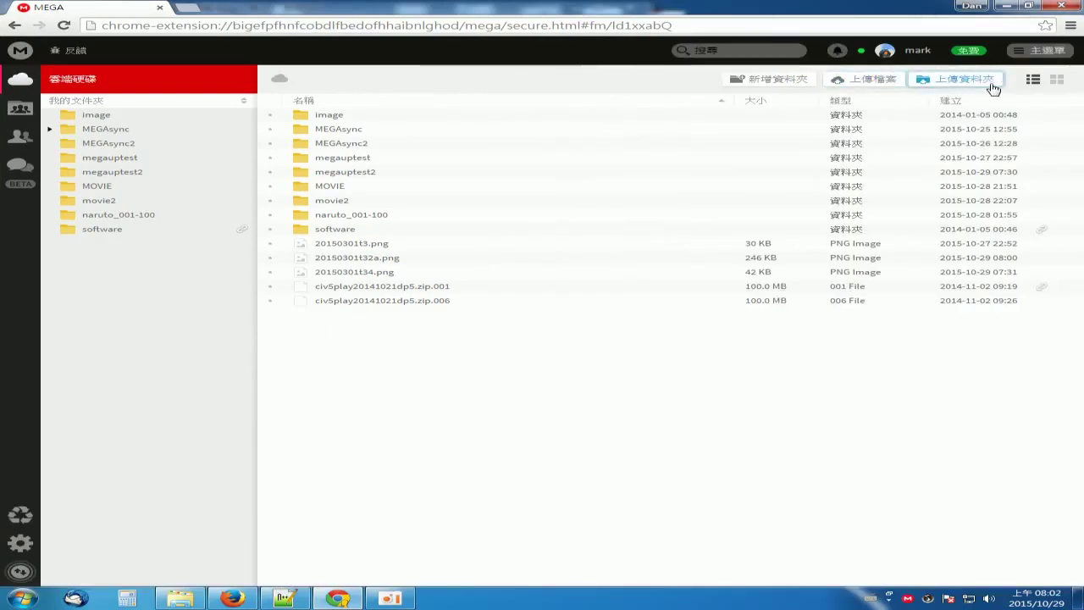
pyautogui.click(983, 82)
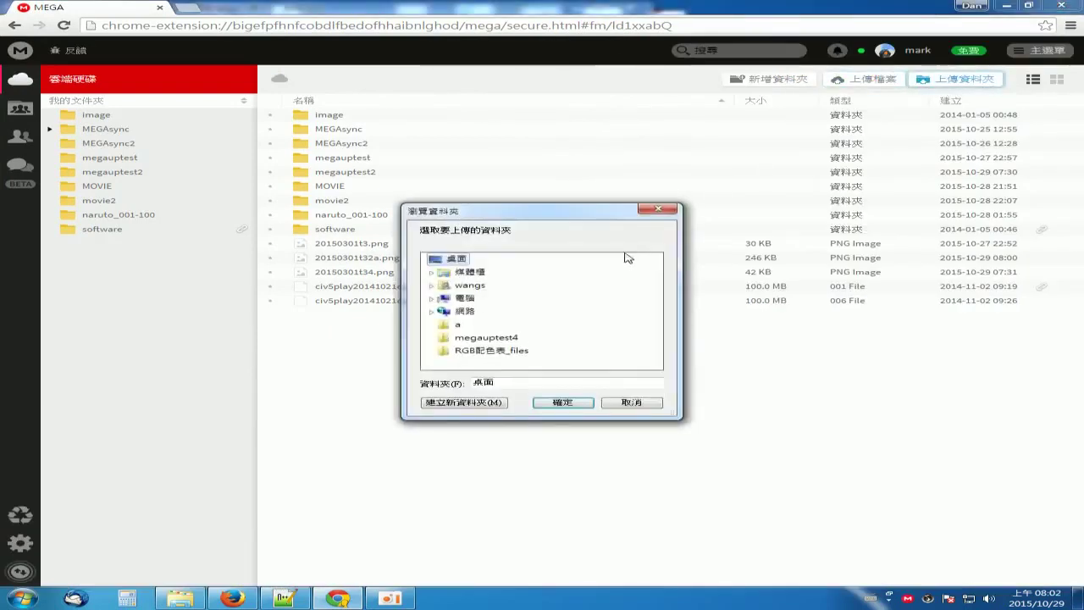
pyautogui.click(498, 341)
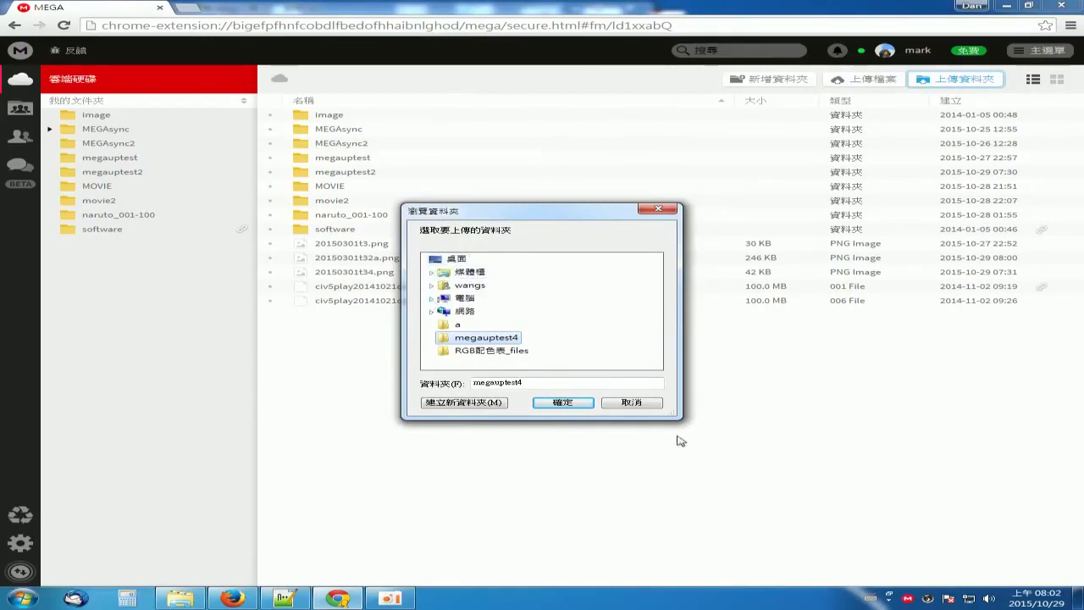
pyautogui.moveTo(669, 415); pyautogui.dragTo(946, 546)
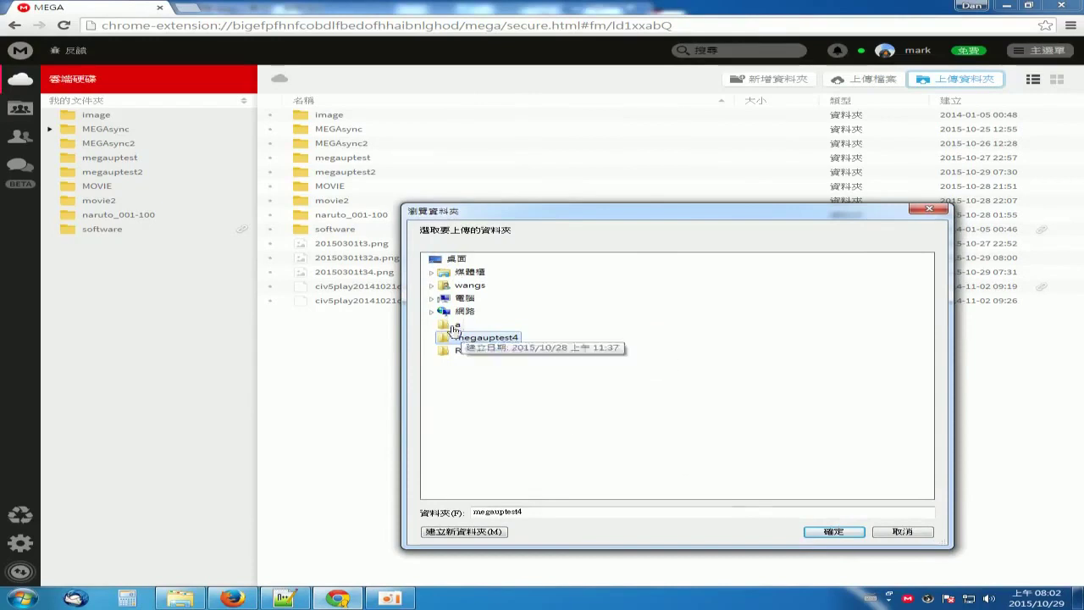
pyautogui.click(431, 298)
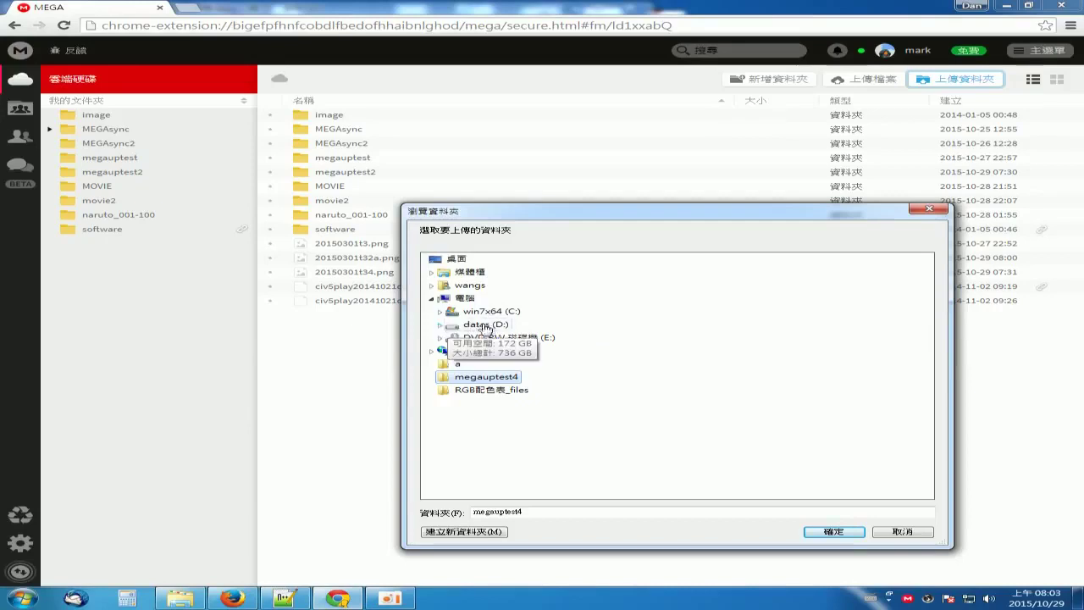
pyautogui.click(457, 259)
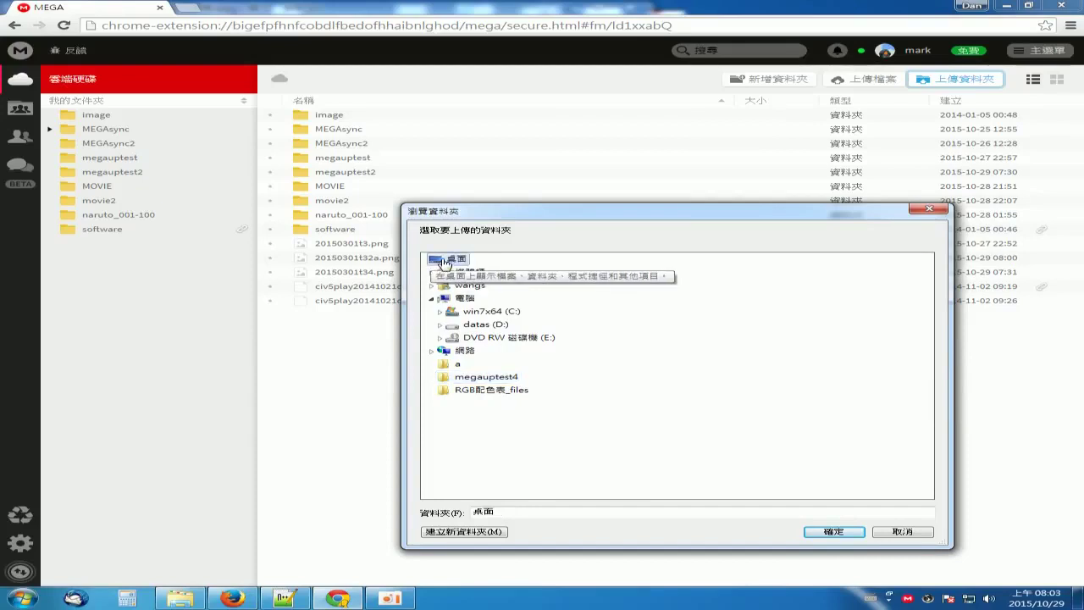
pyautogui.click(474, 378)
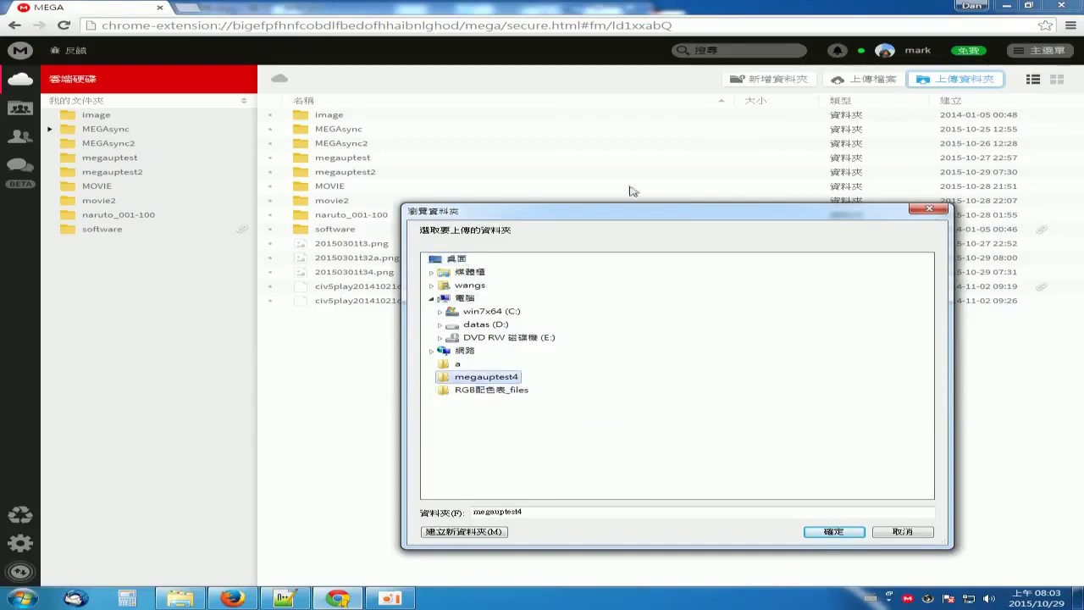
pyautogui.click(854, 534)
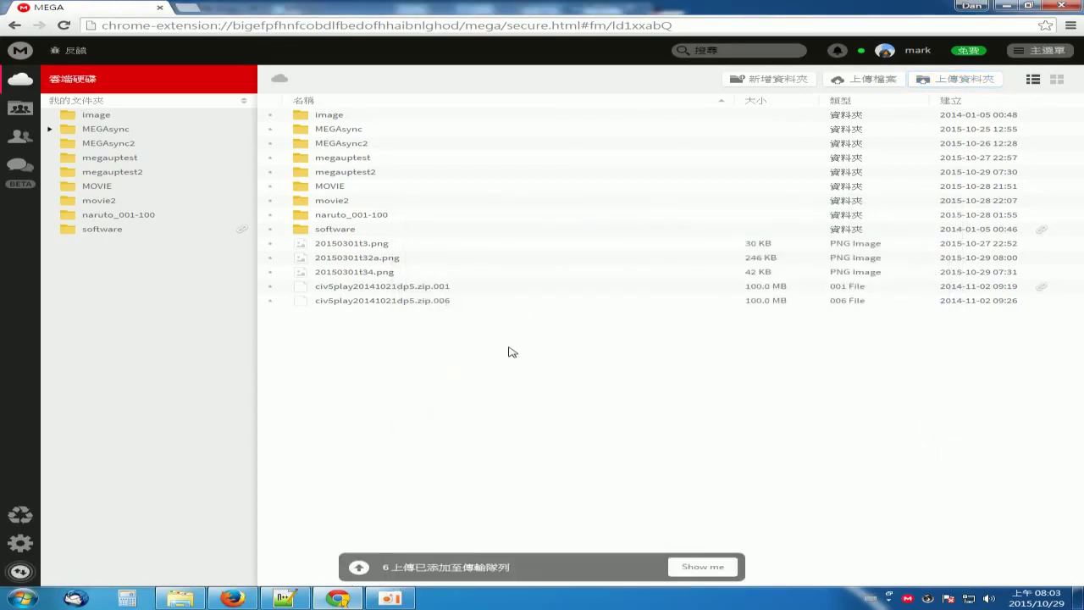
# - Minimize the open windows to look at the desktop folders and bring the article back up
pyautogui.click(1007, 5)
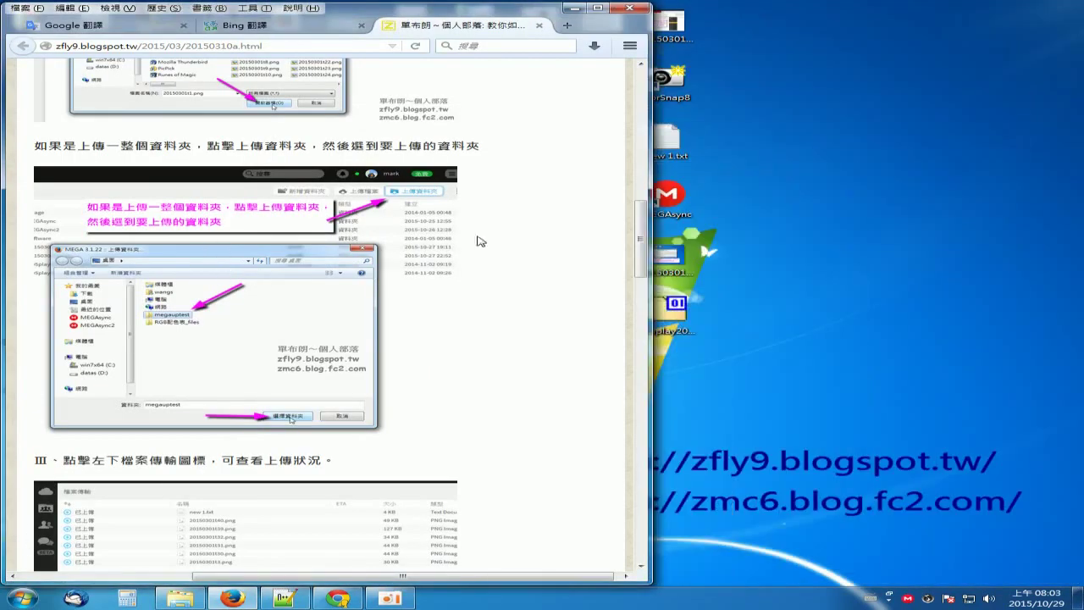
pyautogui.click(577, 7)
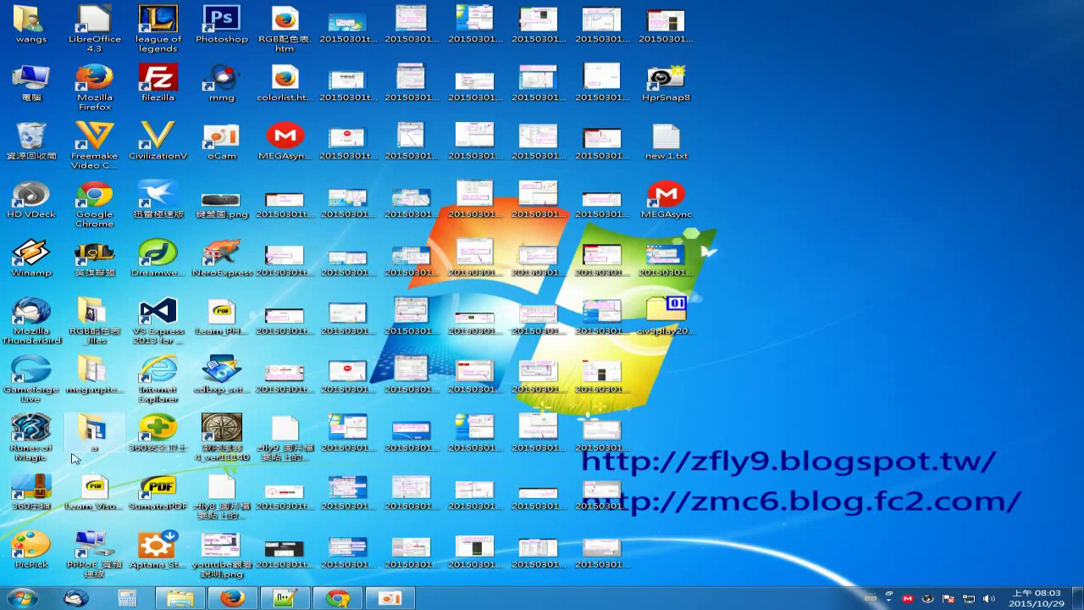
pyautogui.click(261, 600)
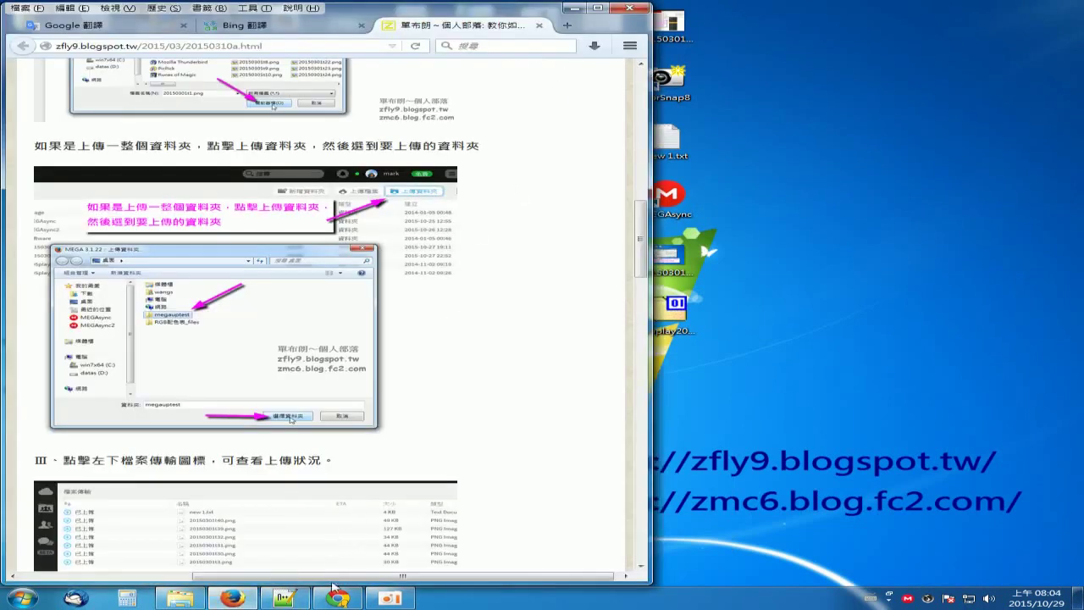
# - Switch back to MEGA and open the uploaded megauptest4 folder to view its contents
pyautogui.click(337, 599)
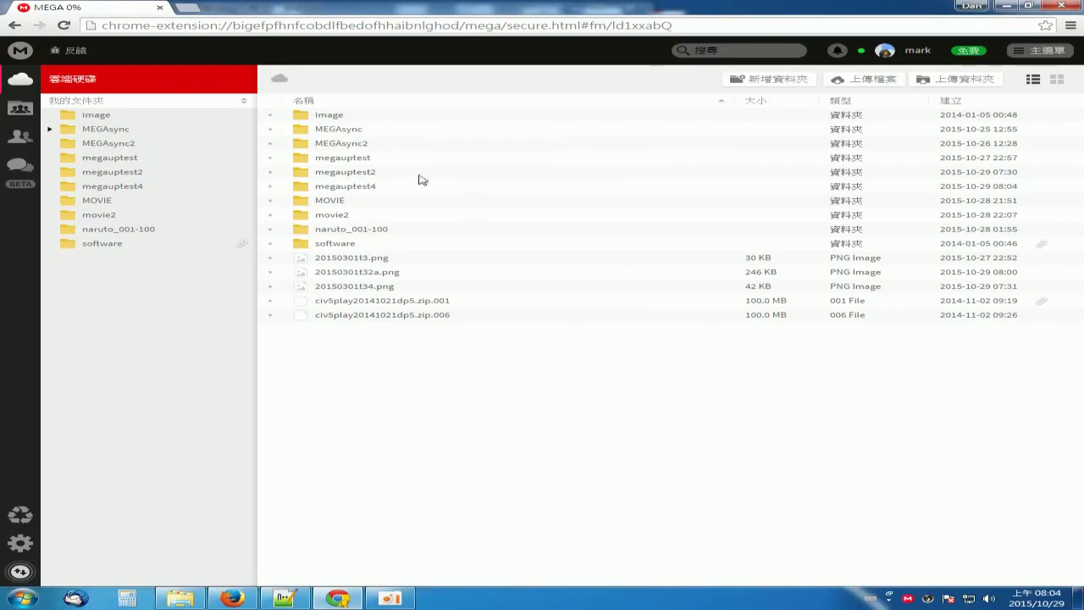
pyautogui.click(347, 188)
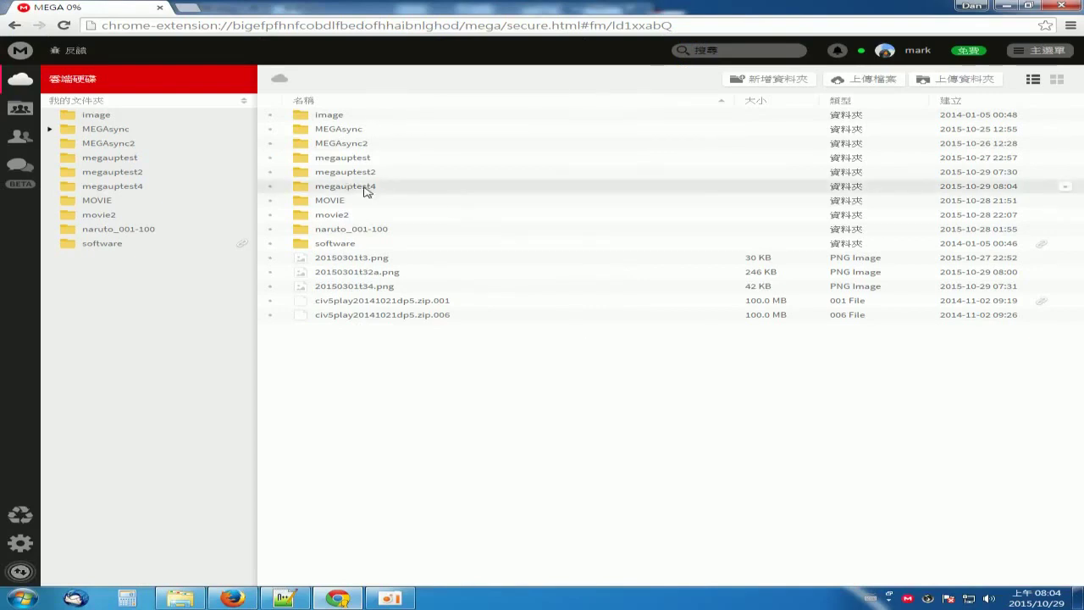
pyautogui.doubleClick(365, 192)
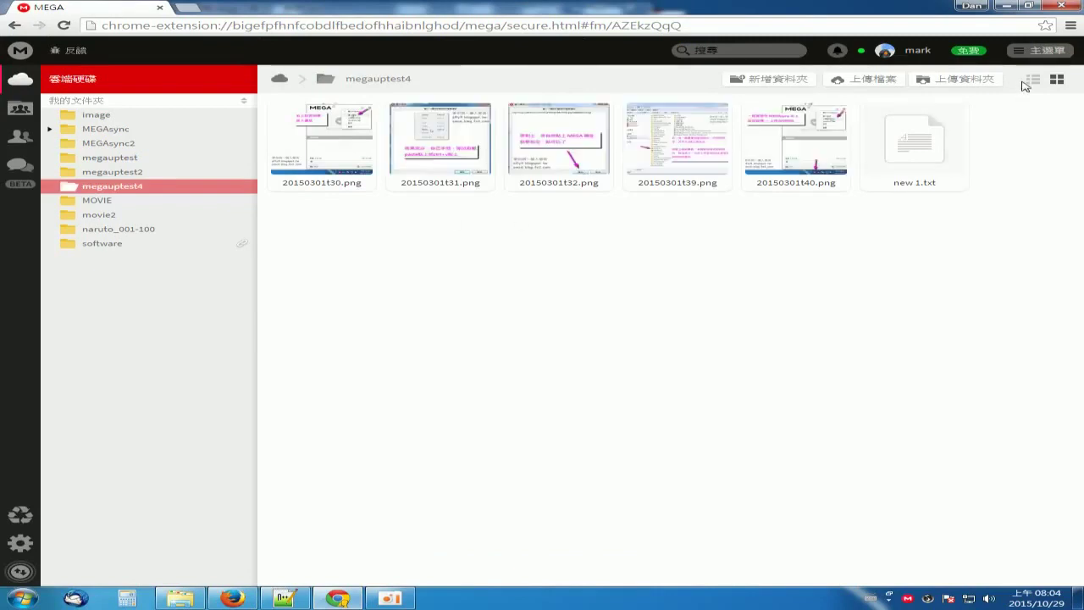
# - Show the megauptest4 contents as a list, restore the smaller MEGA window and bring up the article's section III on checking upload status
pyautogui.click(1033, 81)
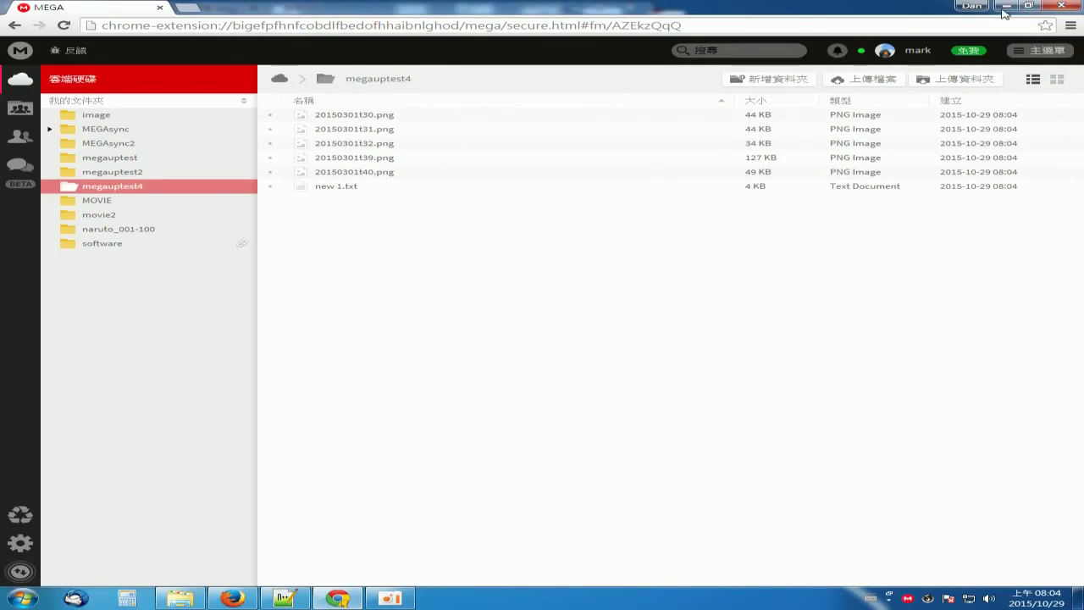
pyautogui.click(1032, 8)
pyautogui.click(559, 474)
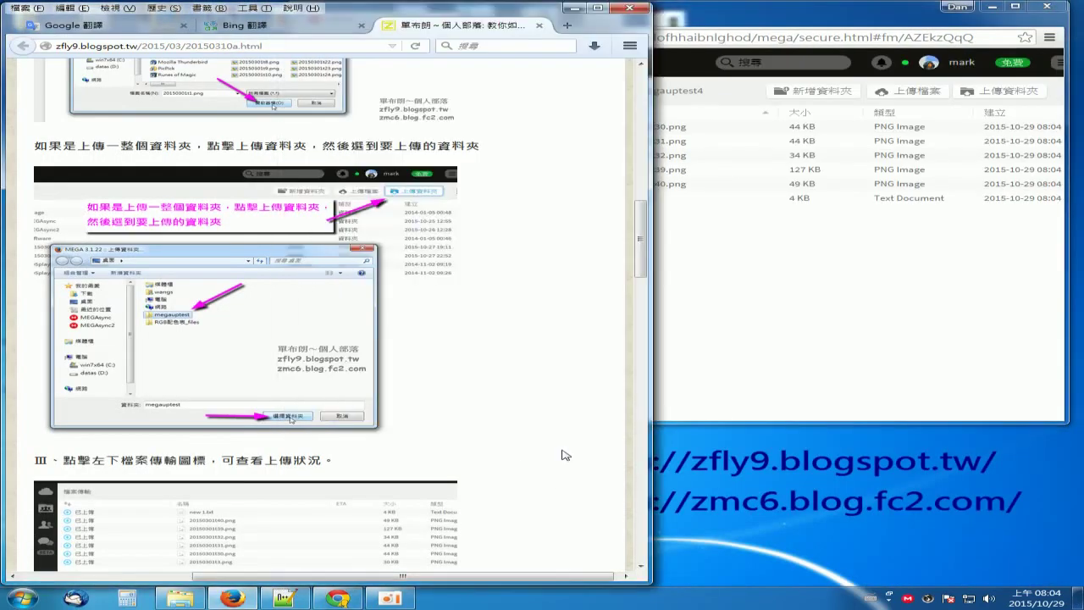
pyautogui.scroll(-3, 567, 448)
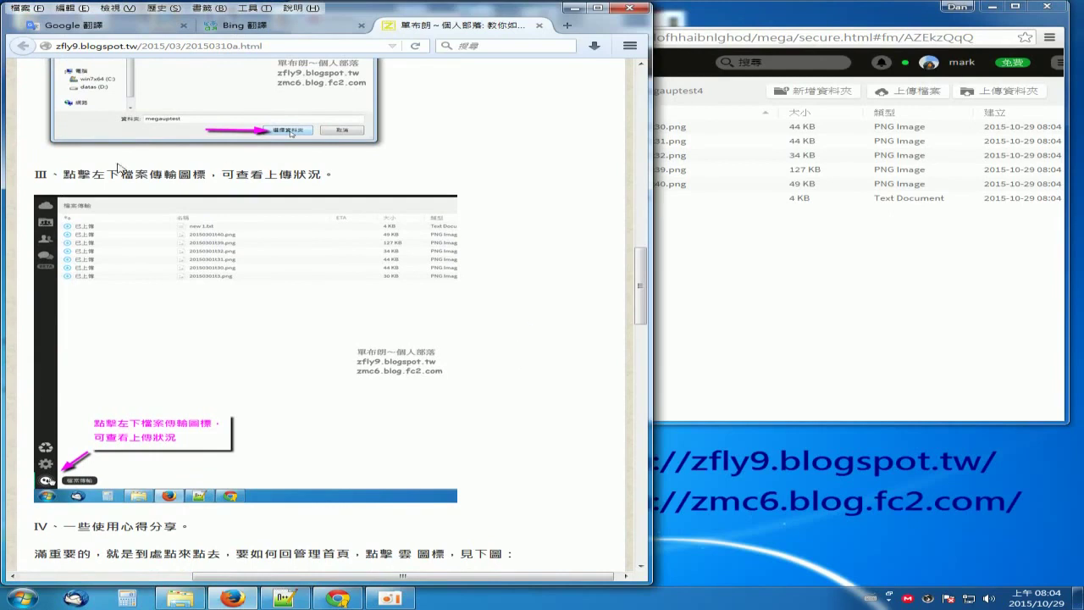
pyautogui.click(806, 356)
pyautogui.click(179, 598)
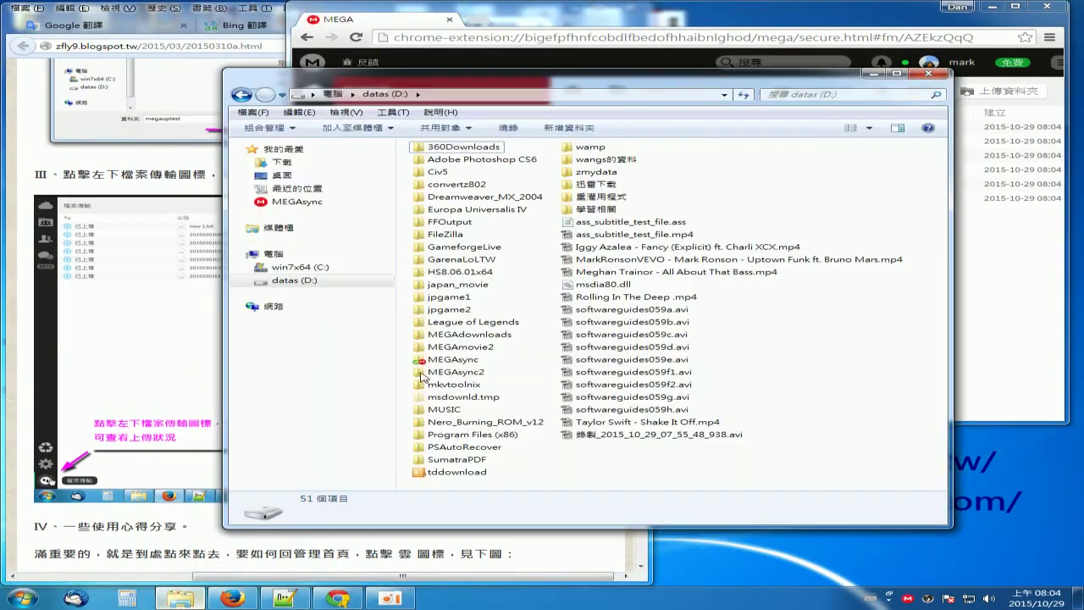
pyautogui.click(875, 73)
pyautogui.click(1027, 93)
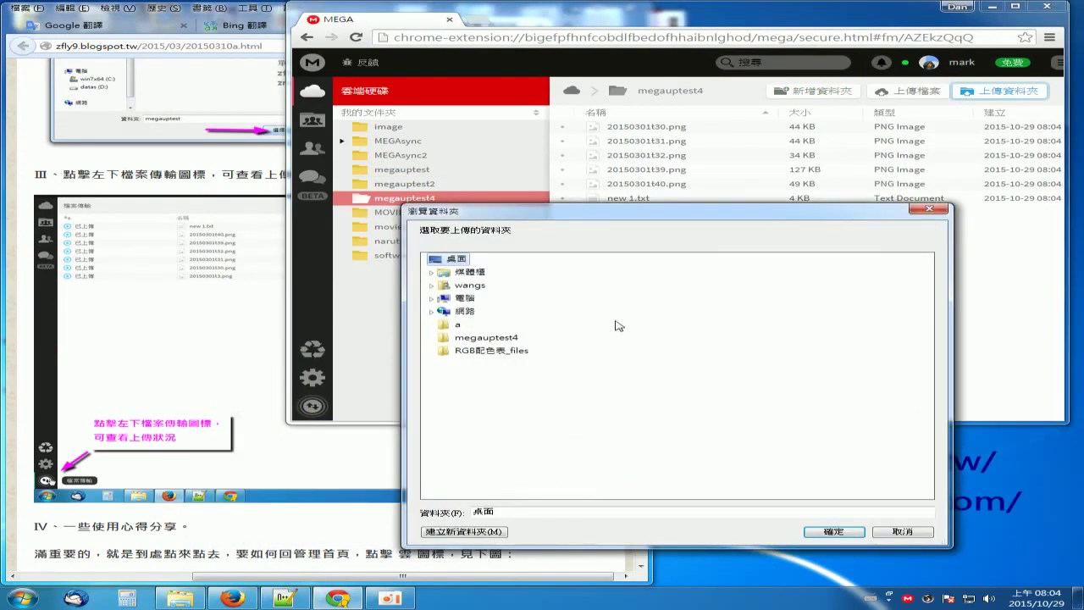
pyautogui.click(432, 298)
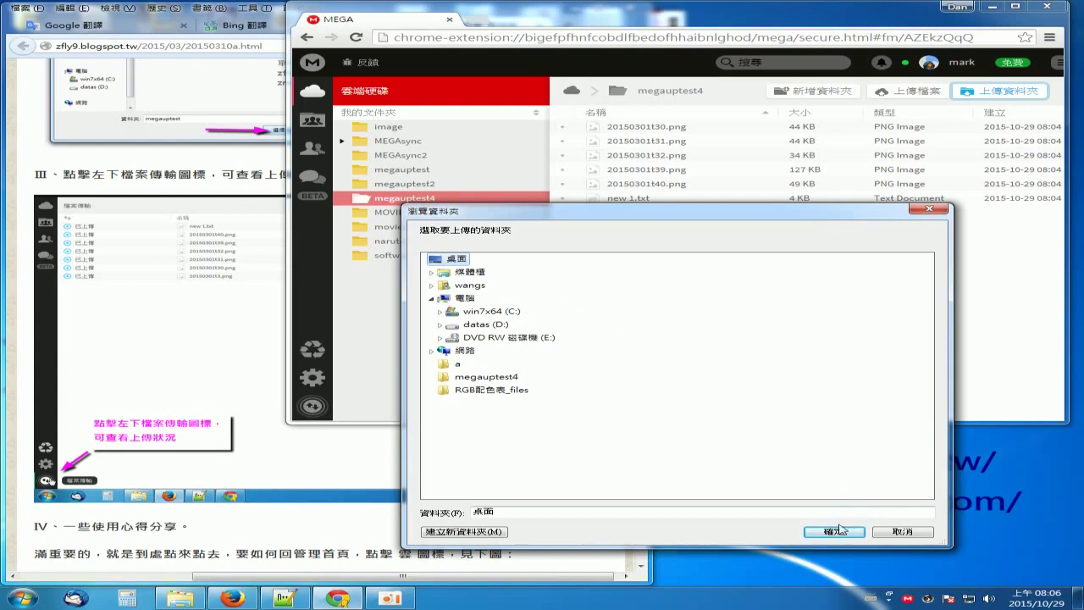
pyautogui.click(926, 538)
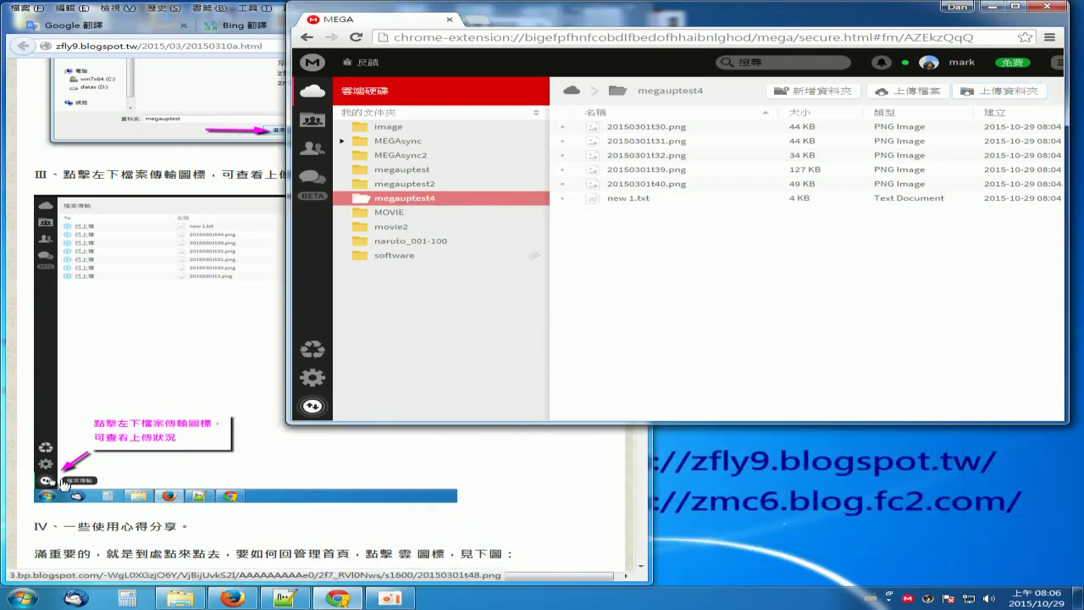
# - View the file transfers list in MEGA for the upload status and briefly check the MEGAsync status window
pyautogui.click(313, 407)
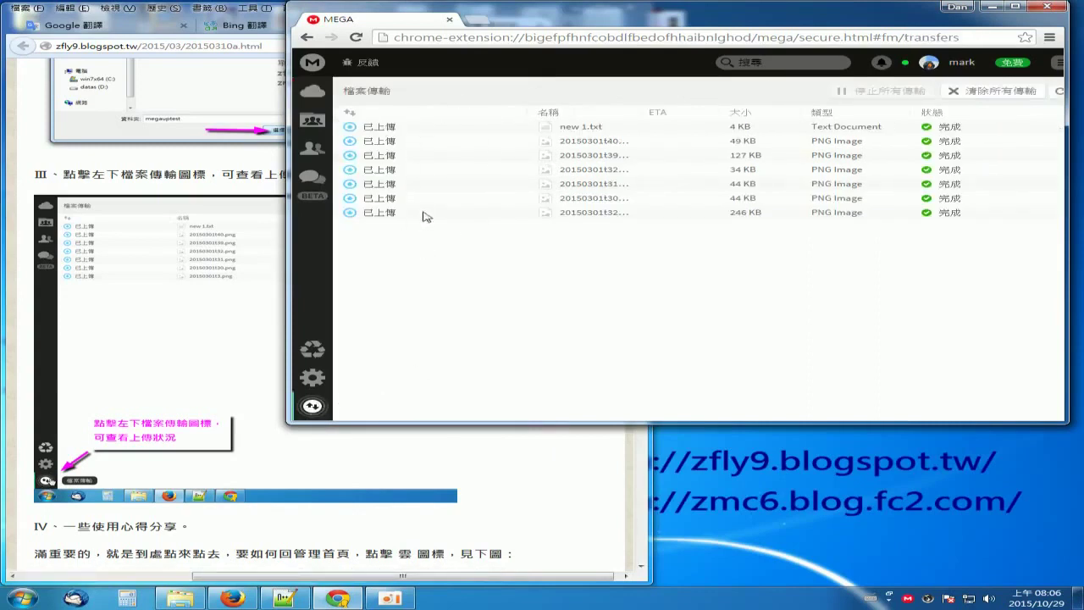
pyautogui.click(909, 600)
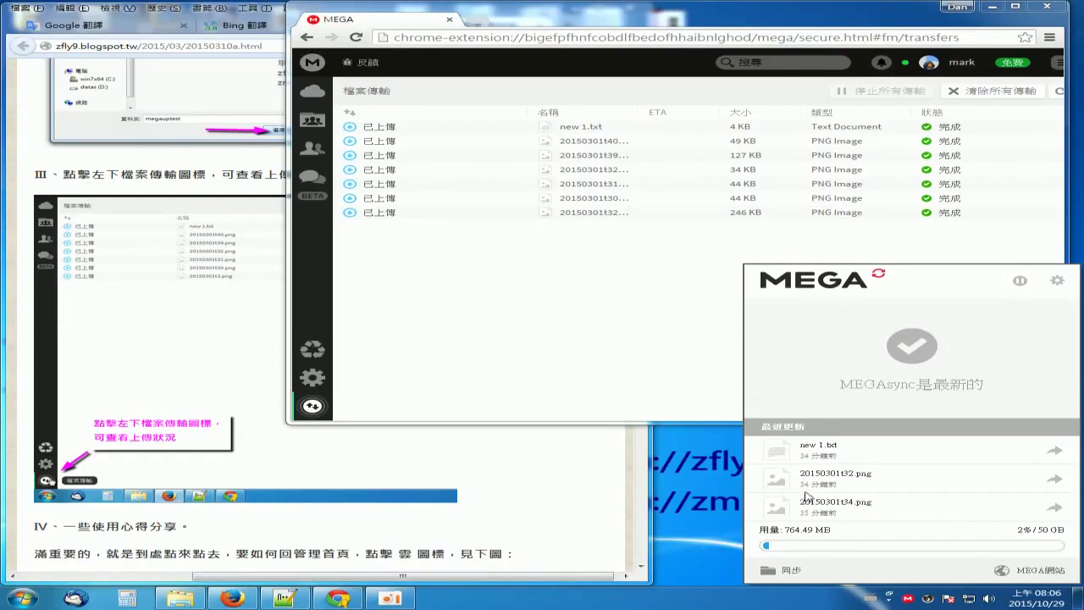
pyautogui.click(678, 508)
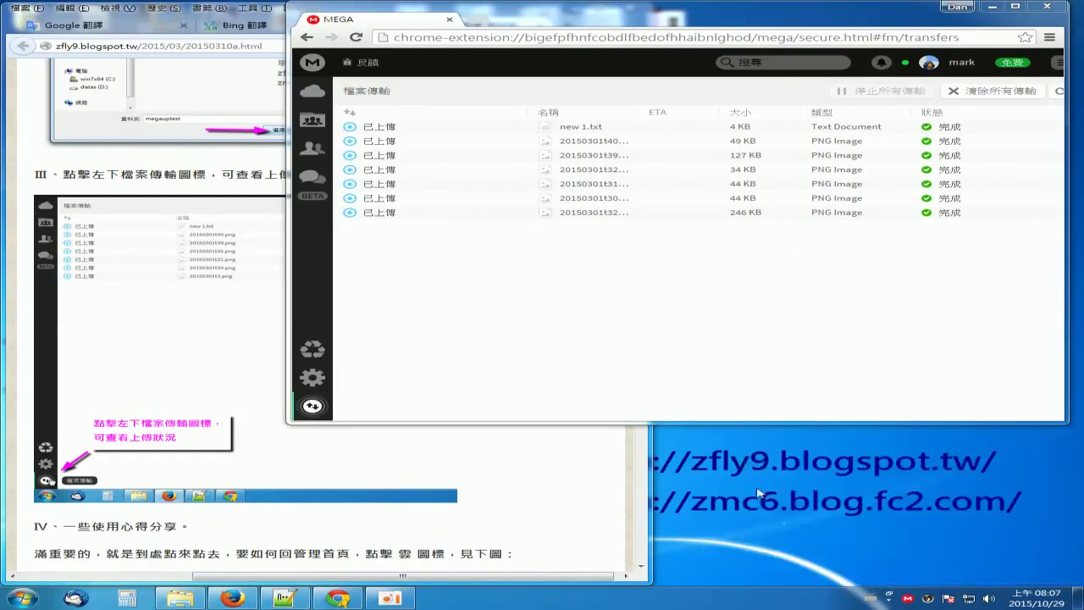
# - Read the article's section IV tip on returning to the management home page, comparing it with the MEGA window
pyautogui.click(569, 498)
pyautogui.scroll(-3, 582, 505)
pyautogui.scroll(-1, 584, 506)
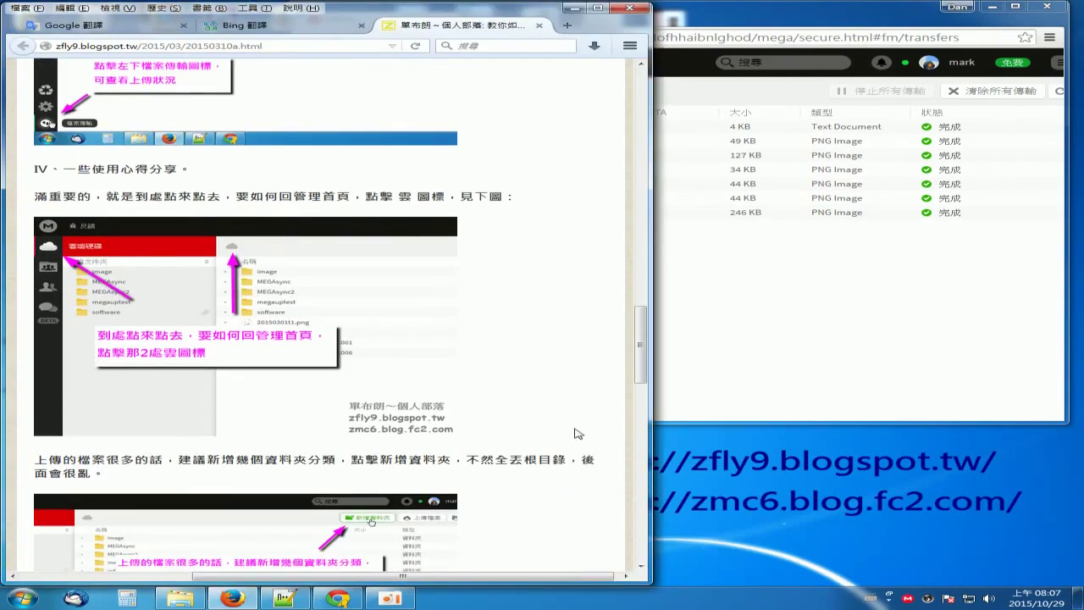
pyautogui.click(790, 349)
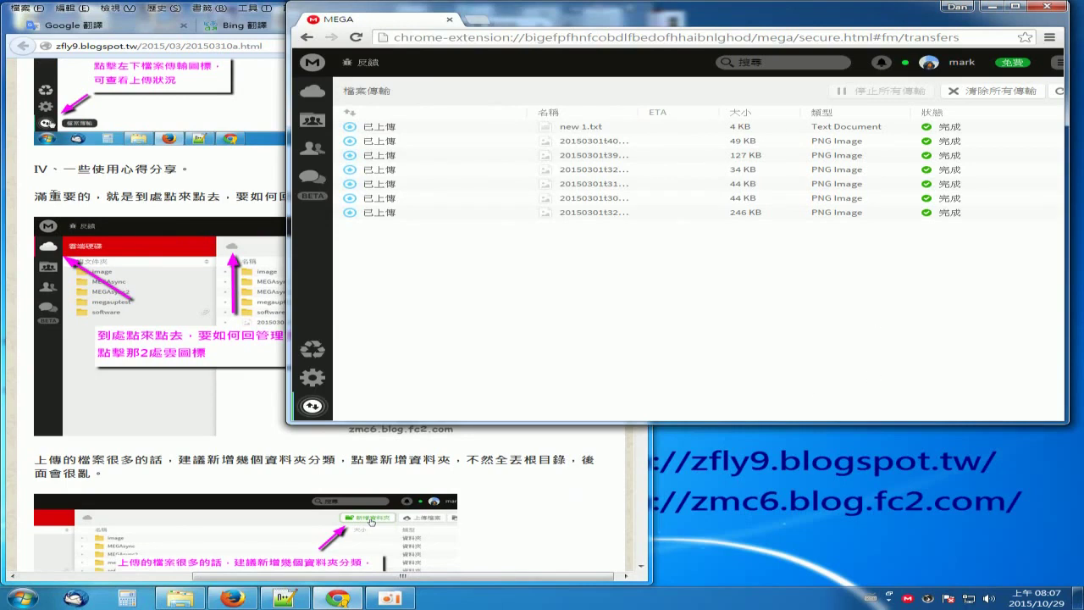
pyautogui.click(49, 193)
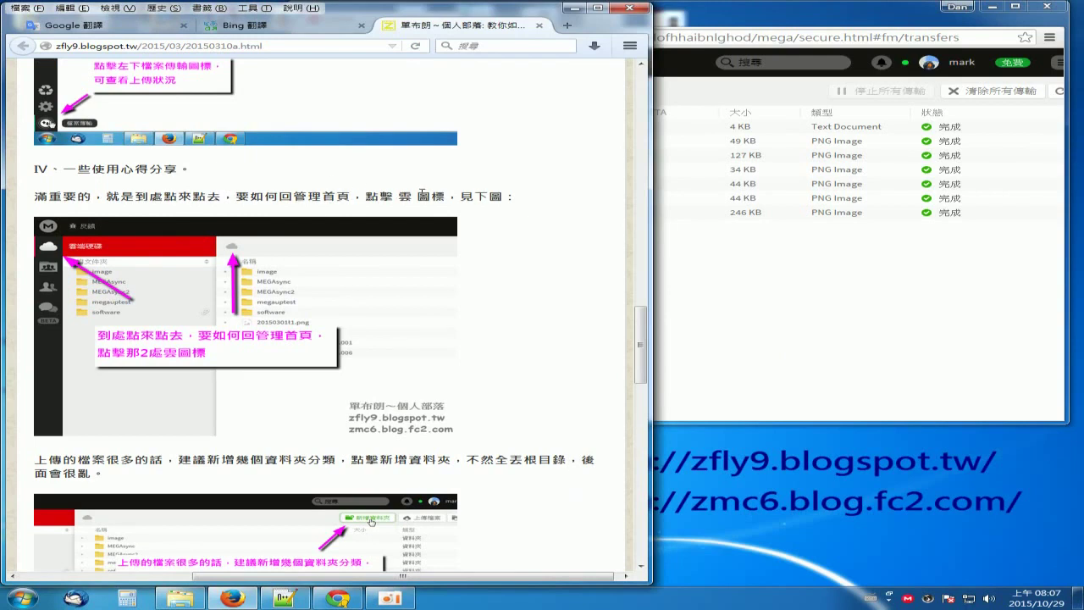
pyautogui.click(812, 357)
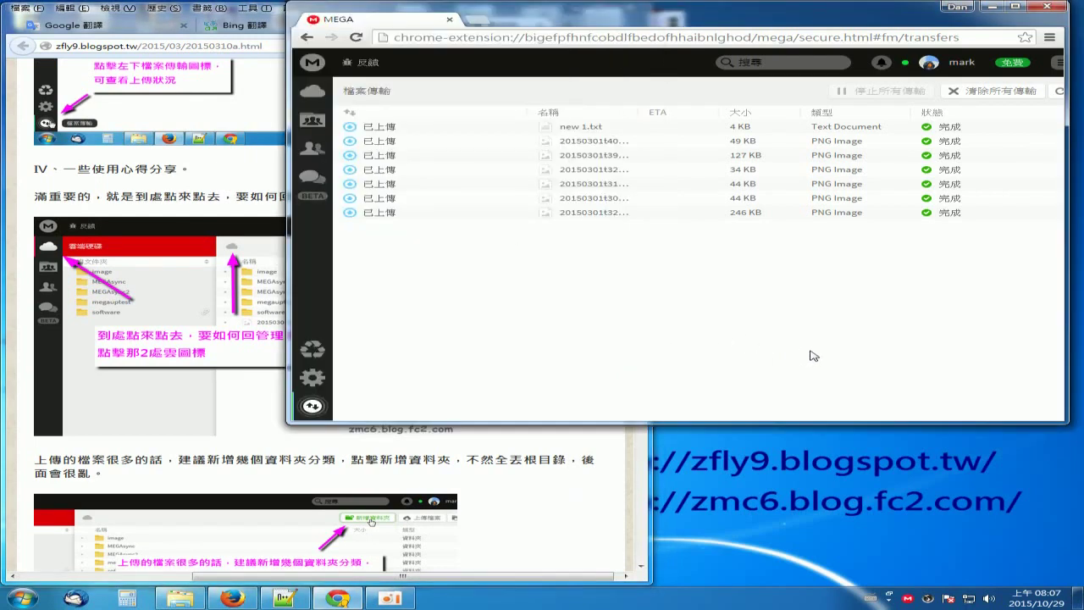
# - Return from the transfers list to the cloud drive, open movie2 inside MEGAsync, and go back to the drive's root
pyautogui.click(313, 94)
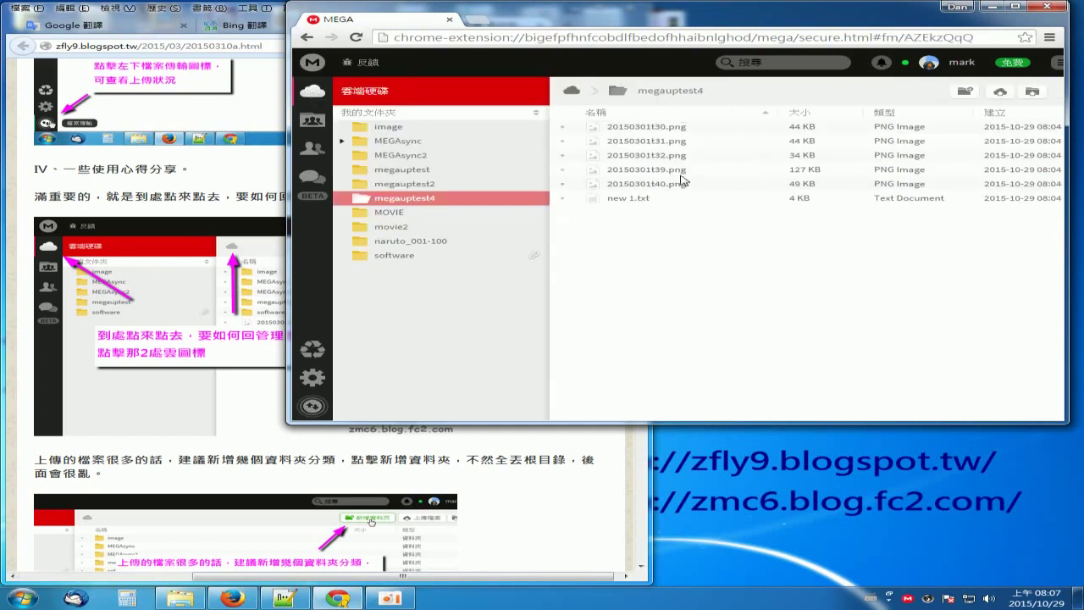
pyautogui.click(397, 141)
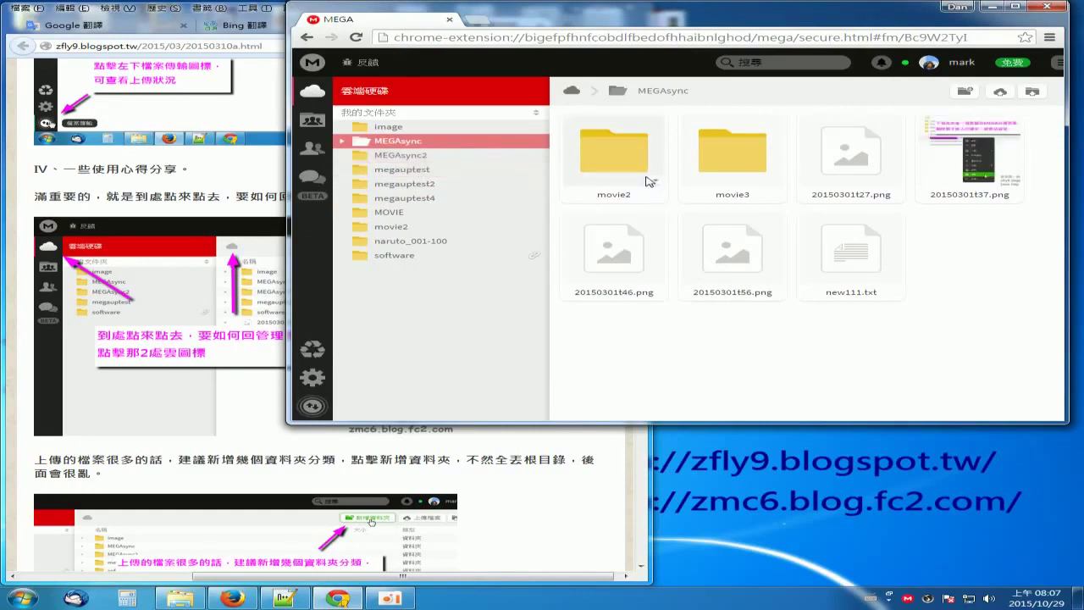
pyautogui.doubleClick(651, 183)
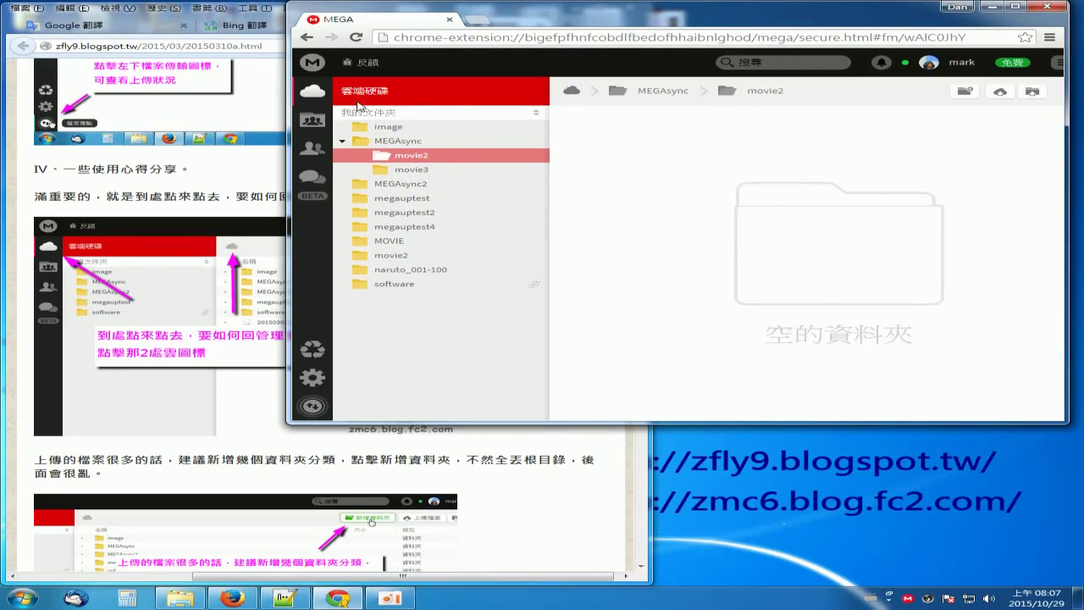
pyautogui.click(576, 93)
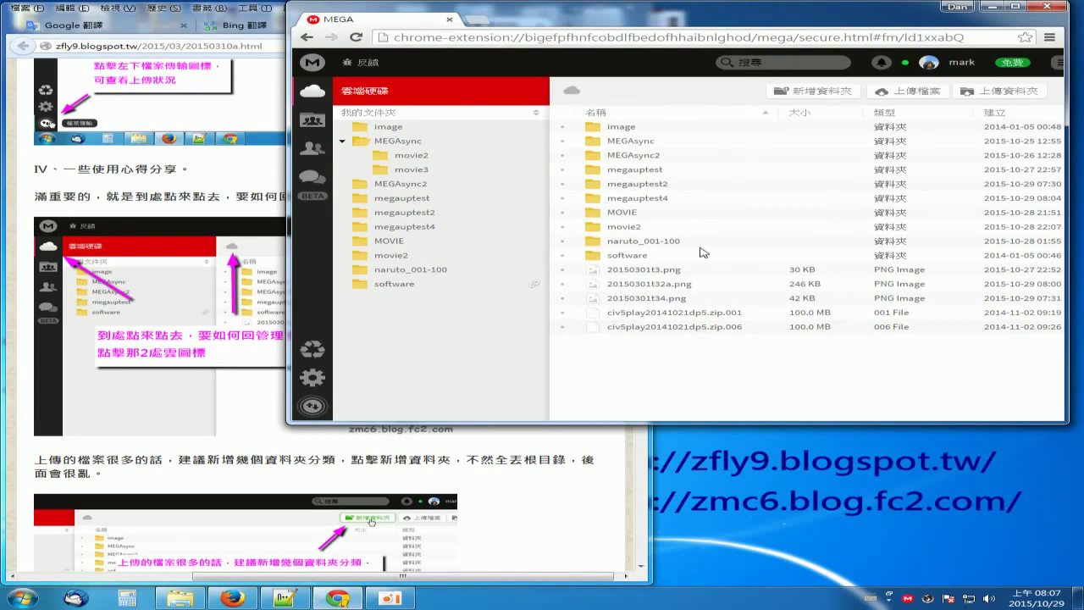
# - Bring up the article's advice on adding folders to sort a large number of uploaded files
pyautogui.click(572, 494)
pyautogui.scroll(-4, 556, 360)
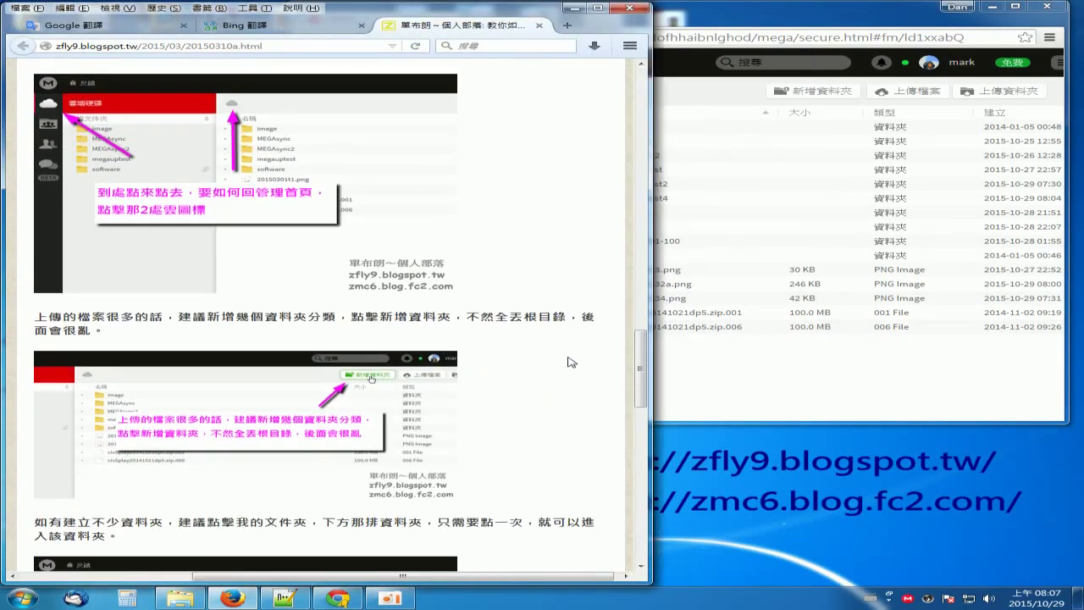
pyautogui.scroll(-1, 576, 361)
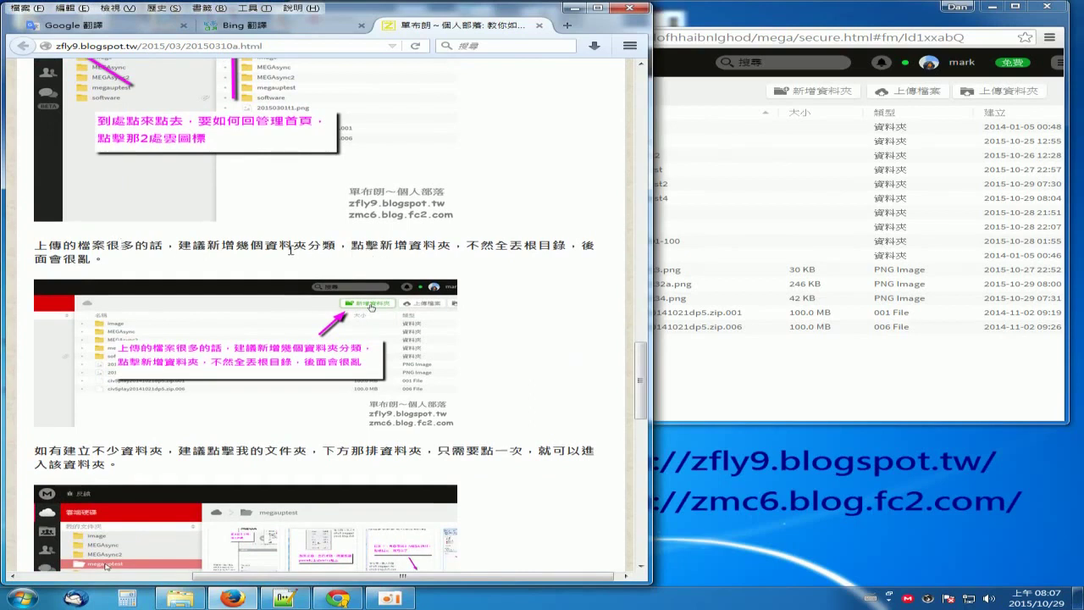
# - Create a folder named naruto_100-200 in the cloud drive root from the maximized MEGA window, and view it and naruto_001-100
pyautogui.click(816, 93)
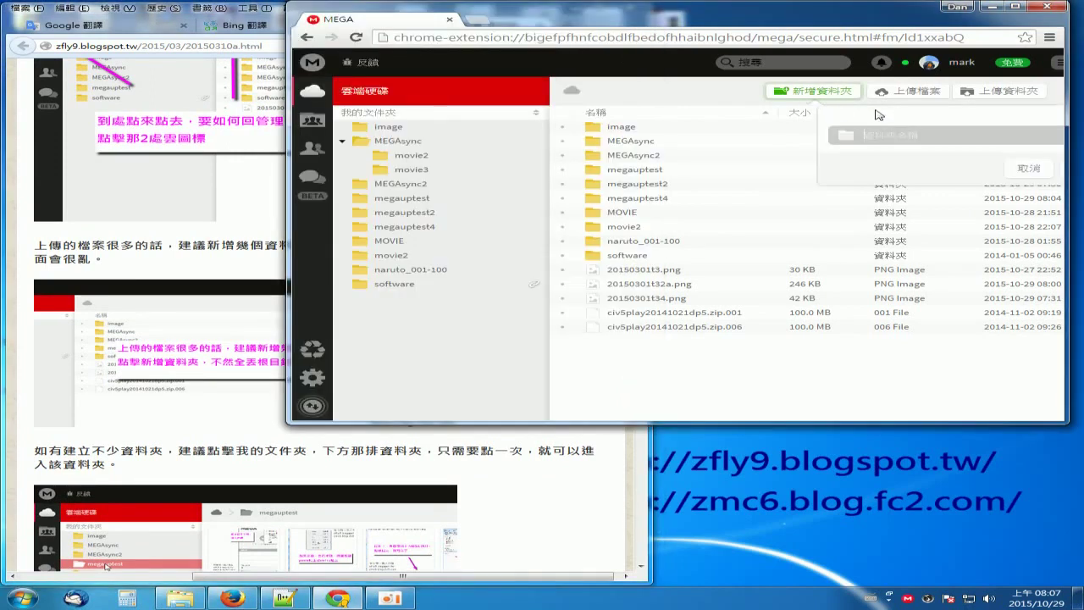
pyautogui.click(1015, 7)
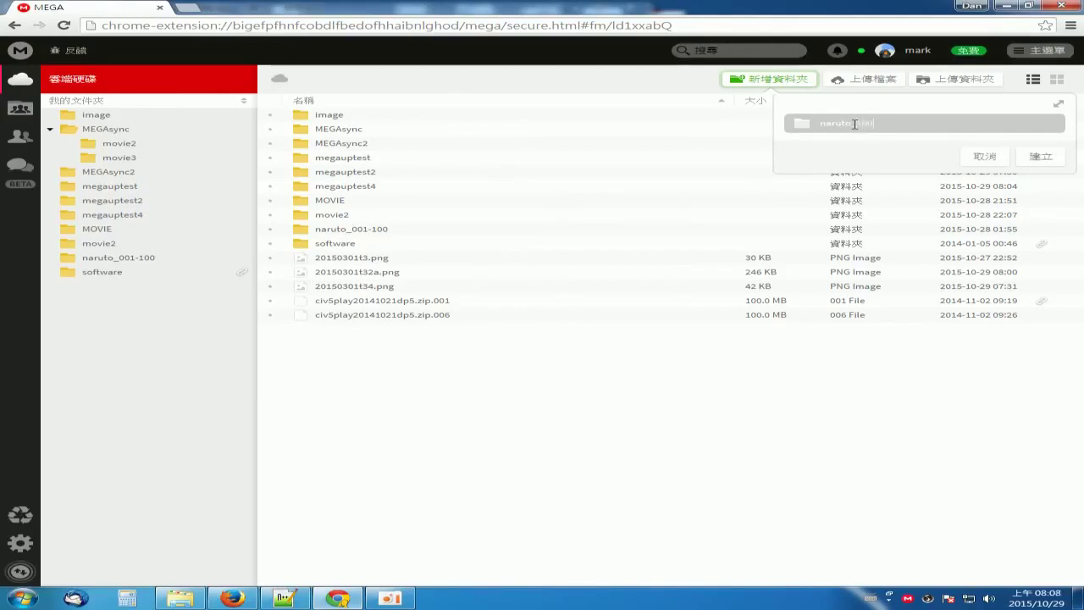
pyautogui.write('-200')
pyautogui.click(1041, 157)
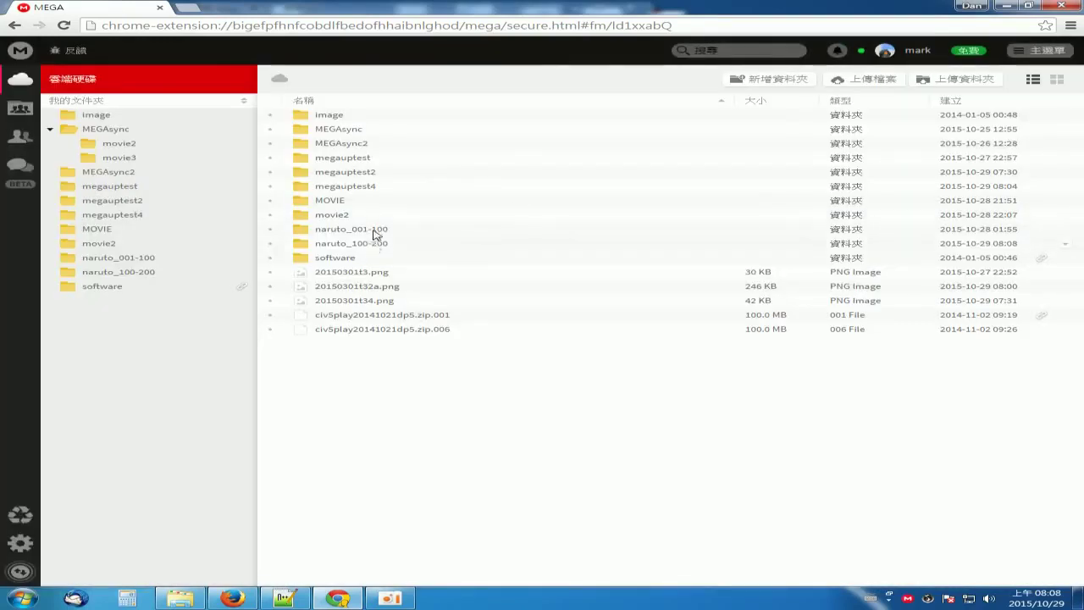
pyautogui.doubleClick(372, 246)
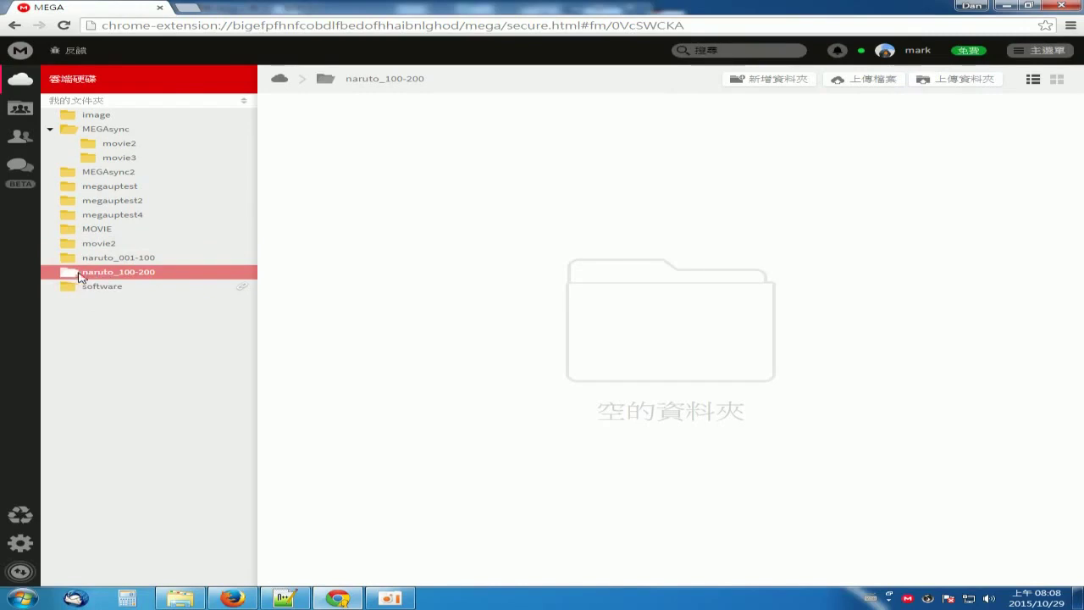
pyautogui.click(110, 261)
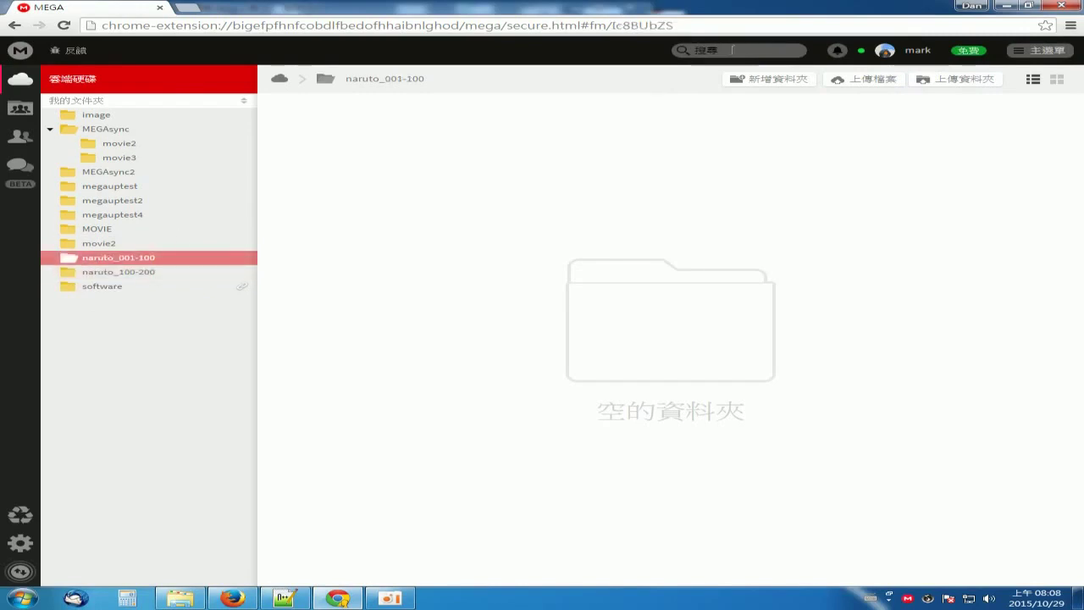
# - Restore the smaller MEGA window and bring up the article's tip on entering folders from the My Folders tree
pyautogui.click(1028, 5)
pyautogui.click(565, 505)
pyautogui.scroll(-3, 565, 507)
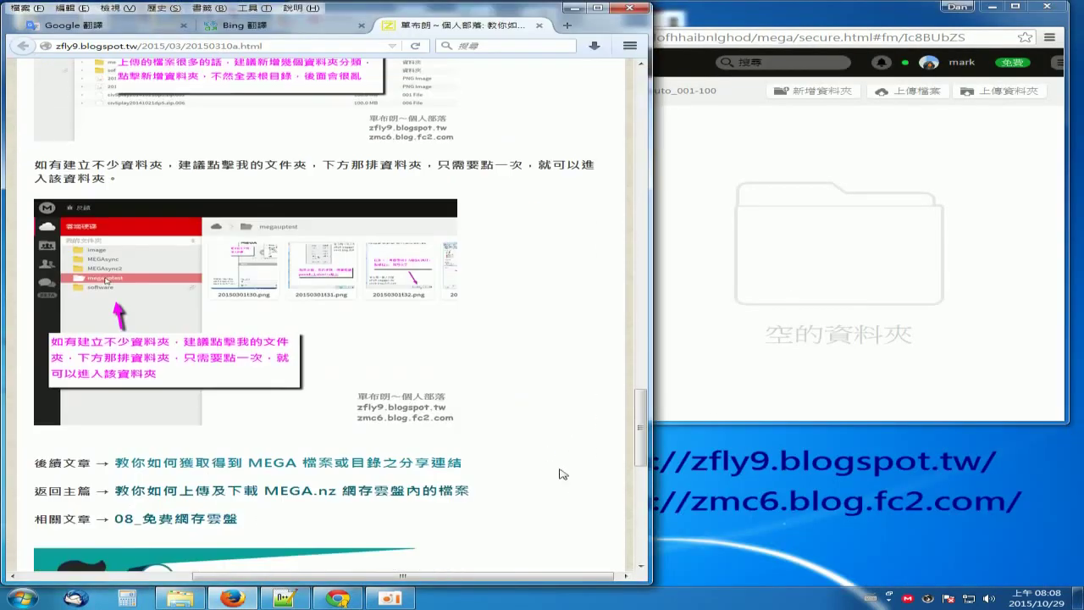
# - Return to the cloud drive root in MEGA and open MOVIE, megauptest2 and naruto_100-200 from the folder tree
pyautogui.click(822, 297)
pyautogui.click(573, 91)
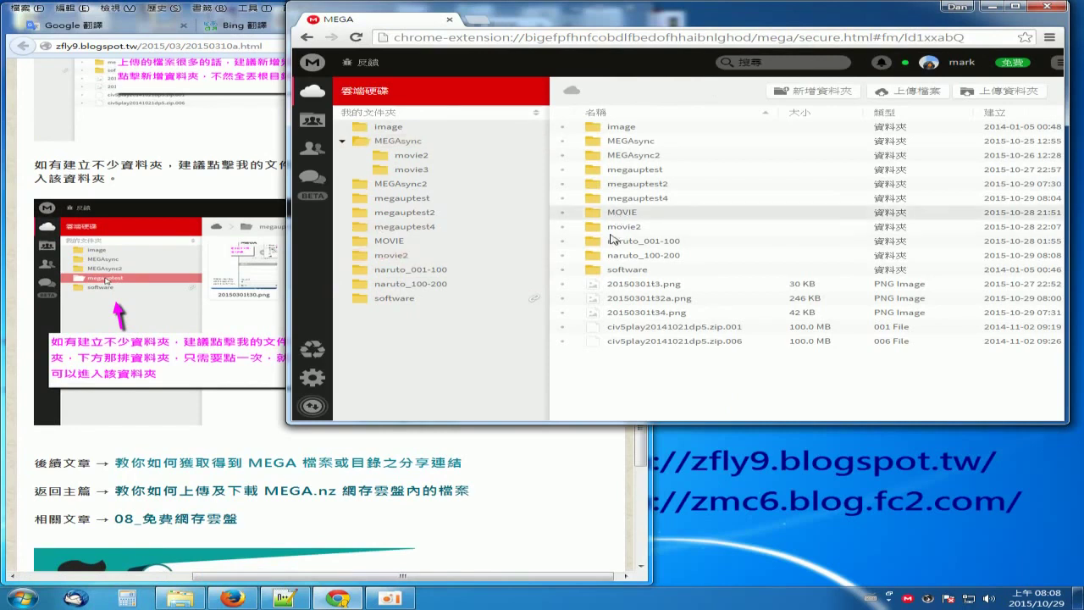
pyautogui.click(400, 242)
pyautogui.click(403, 212)
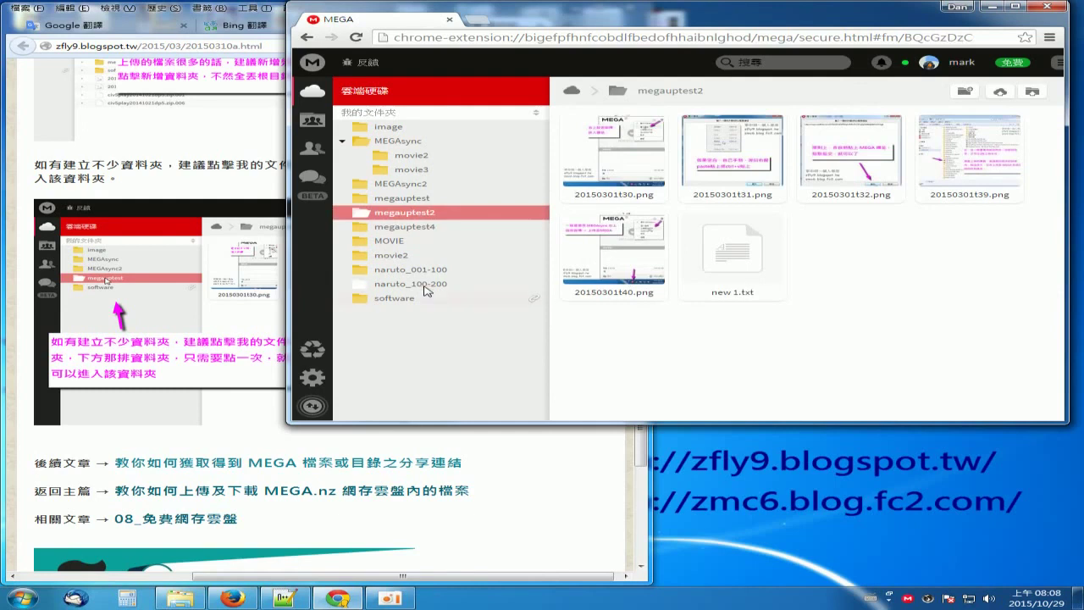
pyautogui.click(358, 283)
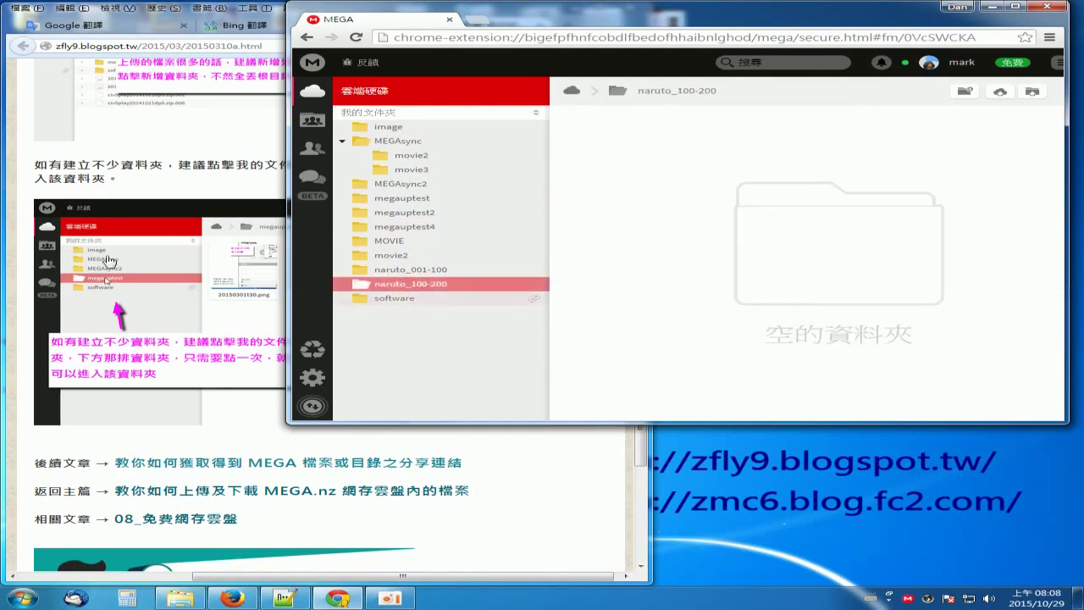
# - Recheck the article's folder tree screenshot and browse naruto_001-100, the cloud drive root, MOVIE and movie2 in MEGA
pyautogui.click(170, 181)
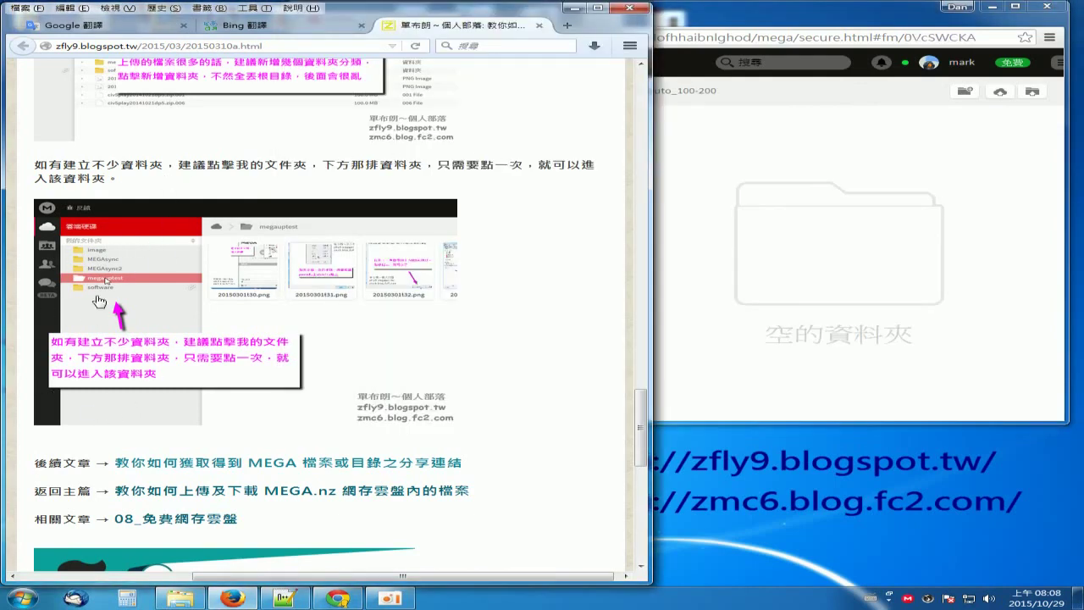
pyautogui.click(695, 328)
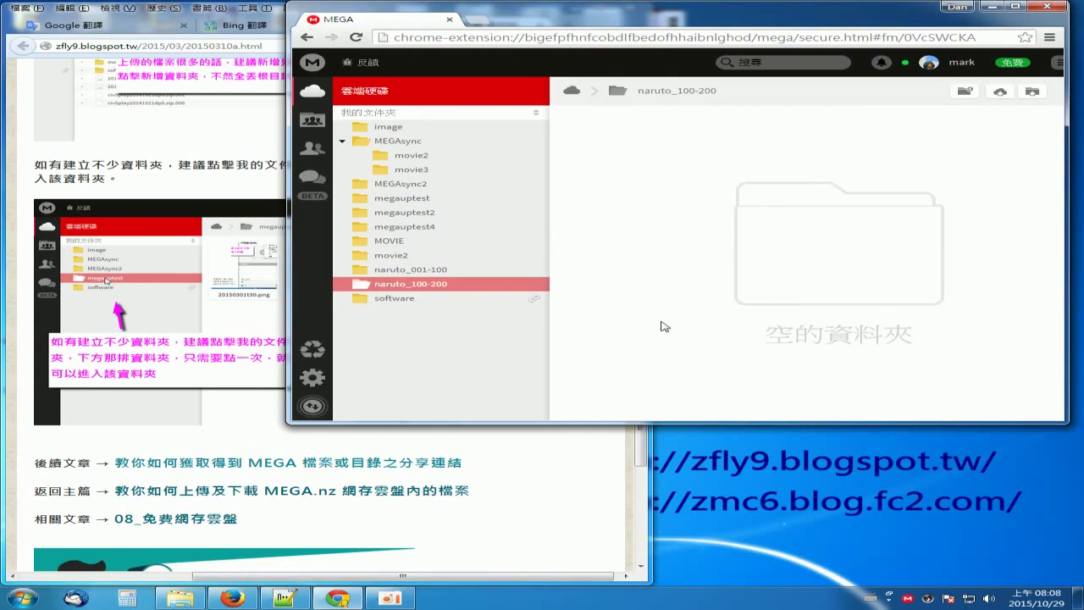
pyautogui.click(411, 269)
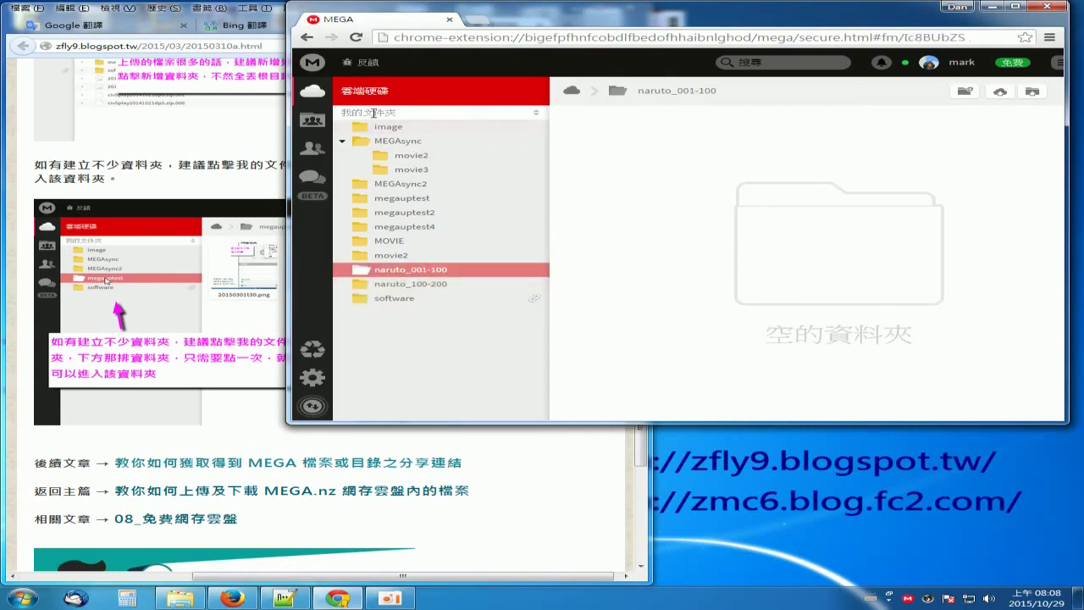
pyautogui.click(309, 93)
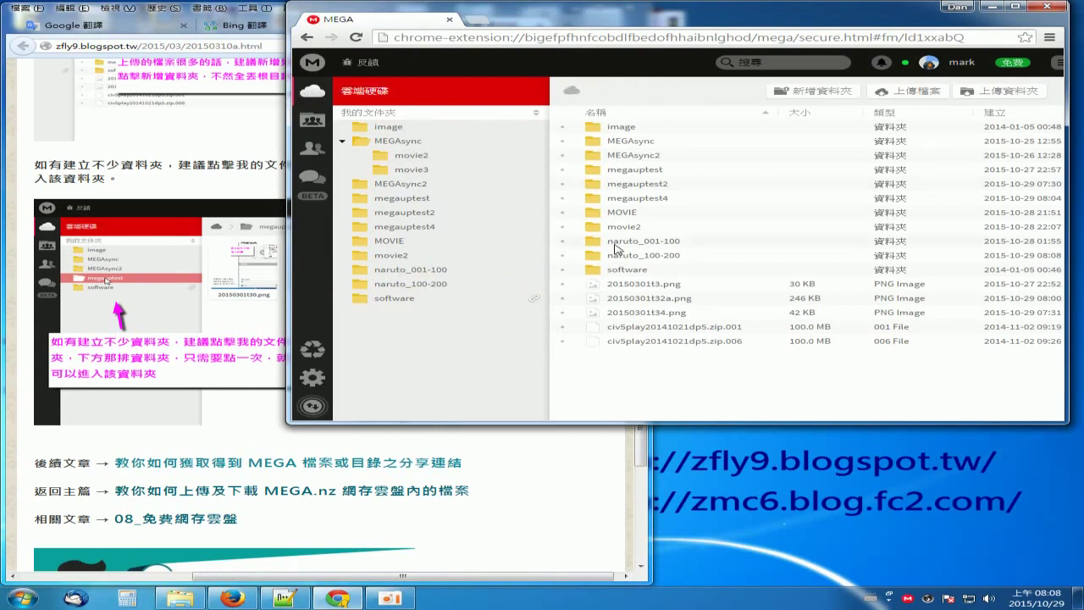
pyautogui.click(398, 242)
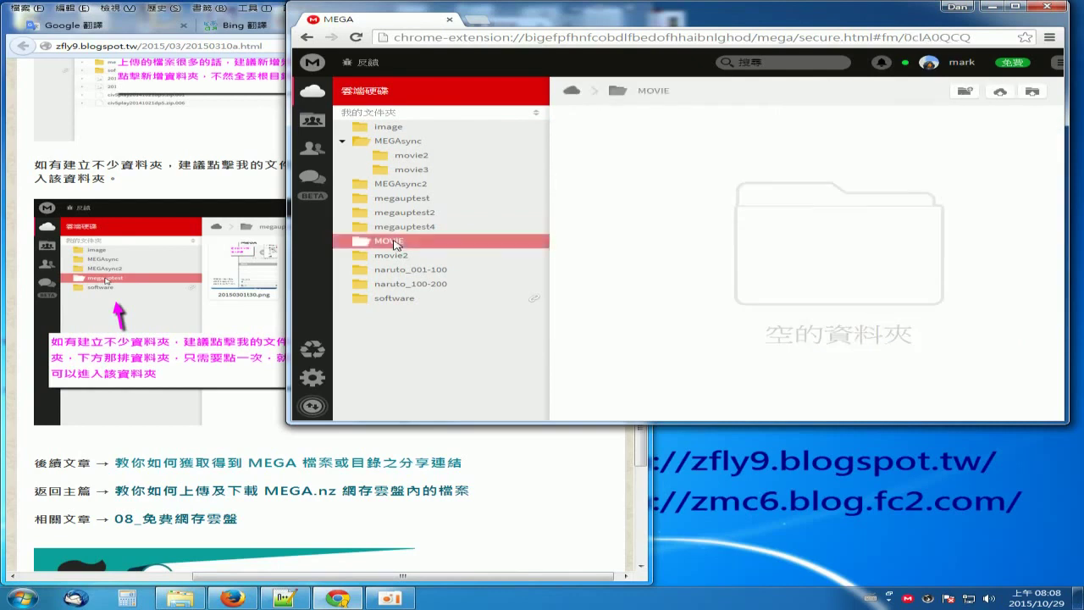
pyautogui.click(395, 257)
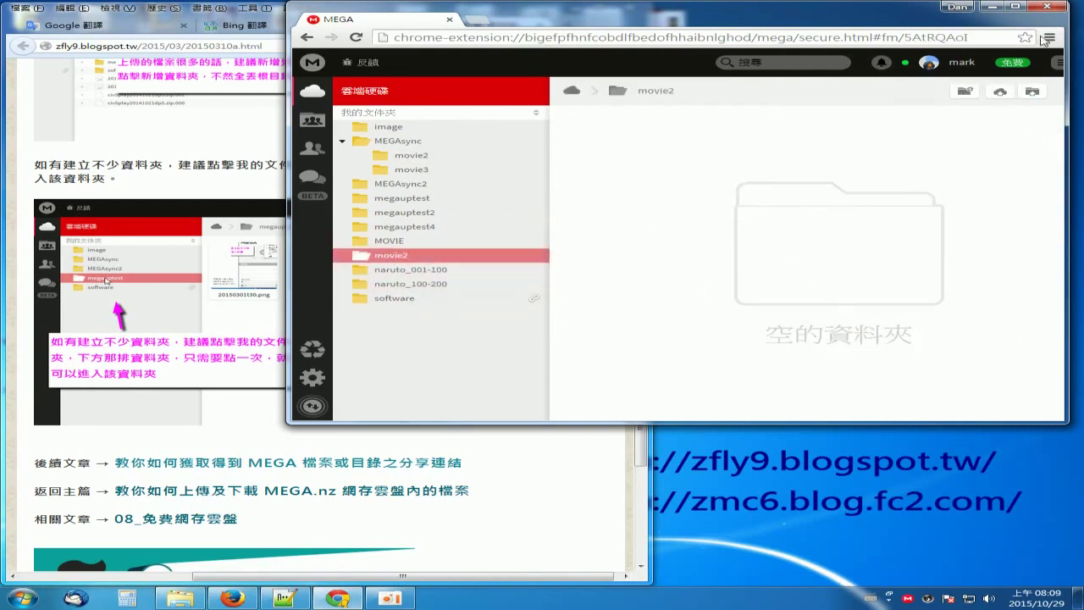
# - Maximize the MEGA window, show the prompt for creating a folder inside movie2, and cancel it
pyautogui.click(1016, 6)
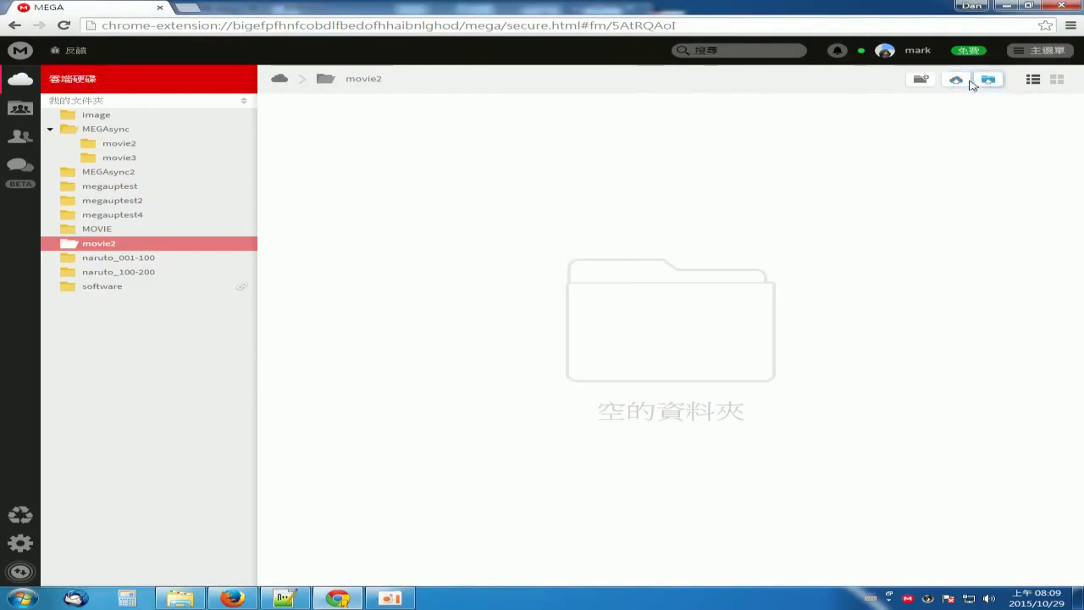
pyautogui.click(922, 81)
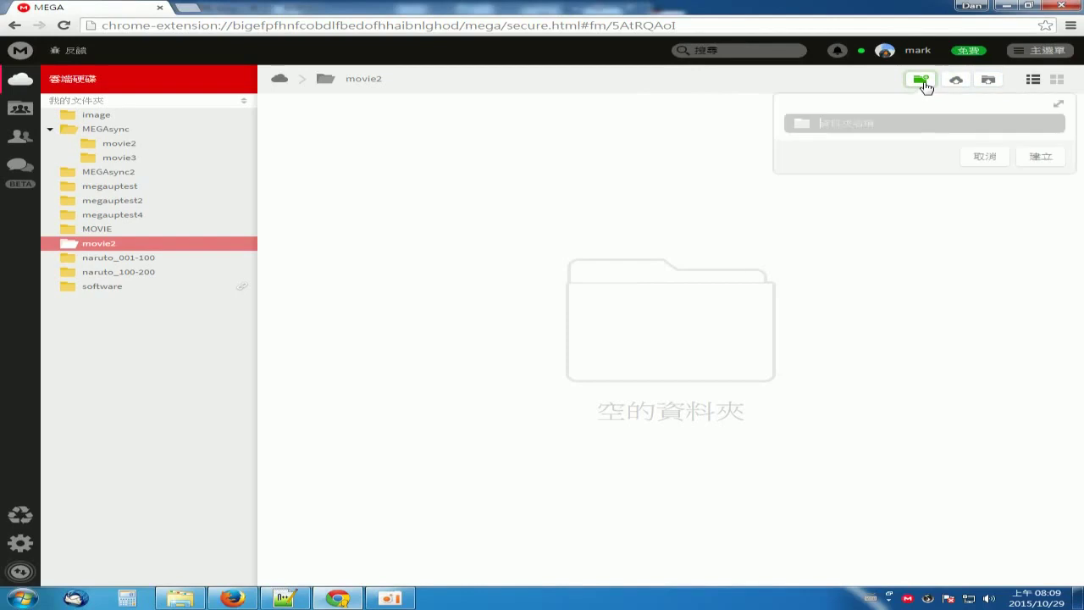
pyautogui.click(981, 157)
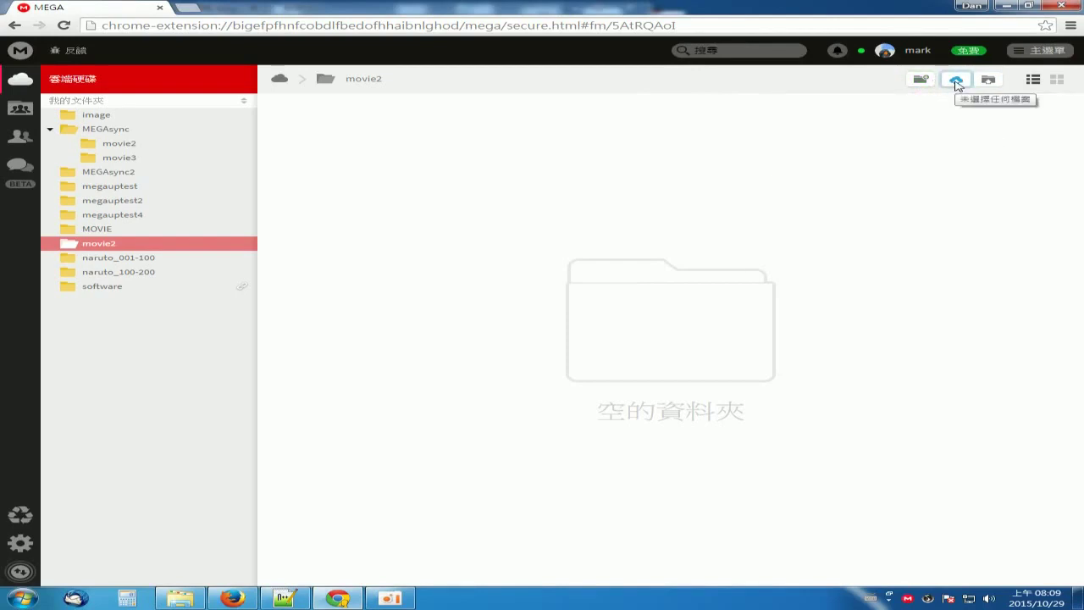
# - Upload the file 20150301t42.png and the desktop folder megauptest4 into the movie2 folder
pyautogui.click(957, 82)
pyautogui.click(580, 129)
pyautogui.click(529, 343)
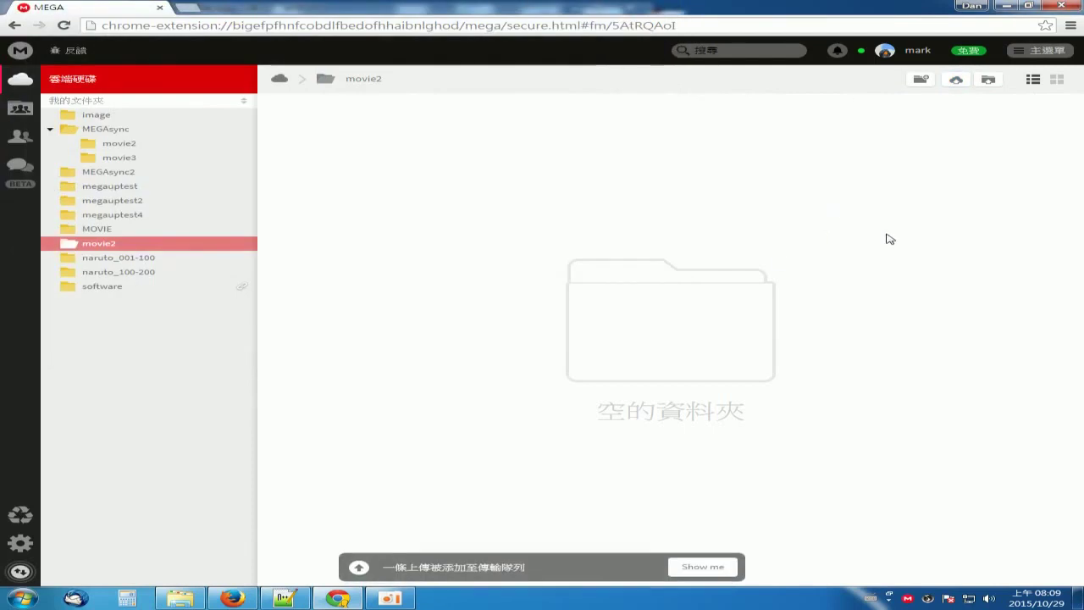
pyautogui.click(987, 85)
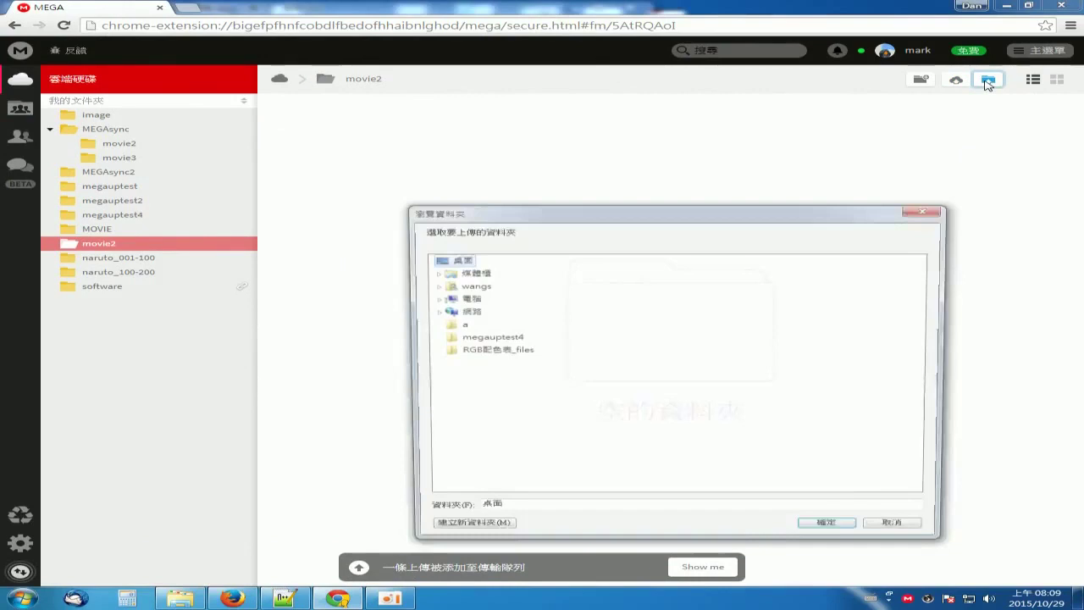
pyautogui.click(486, 337)
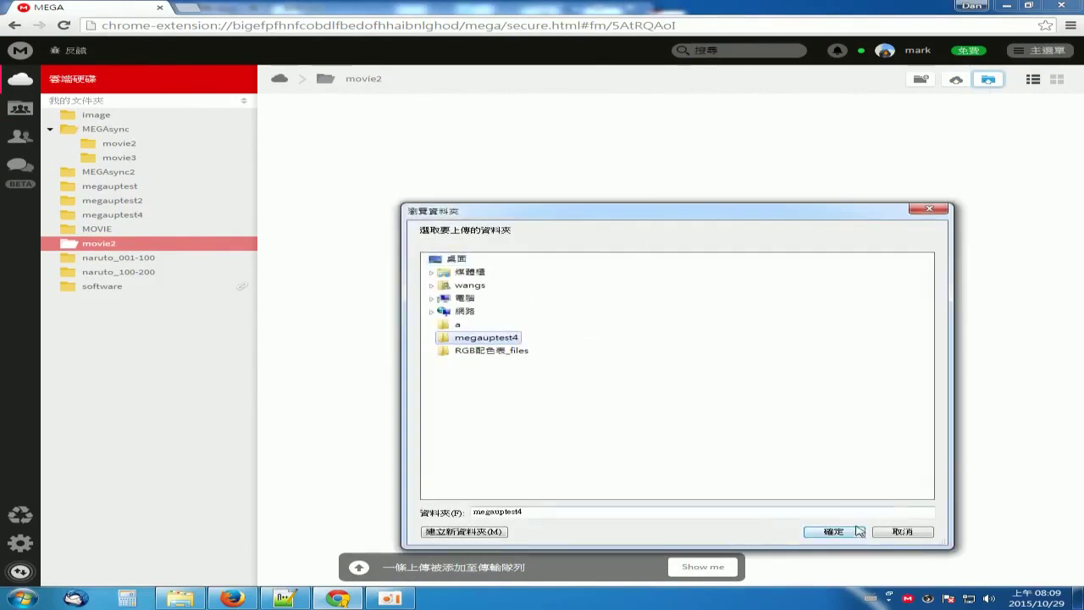
pyautogui.click(826, 534)
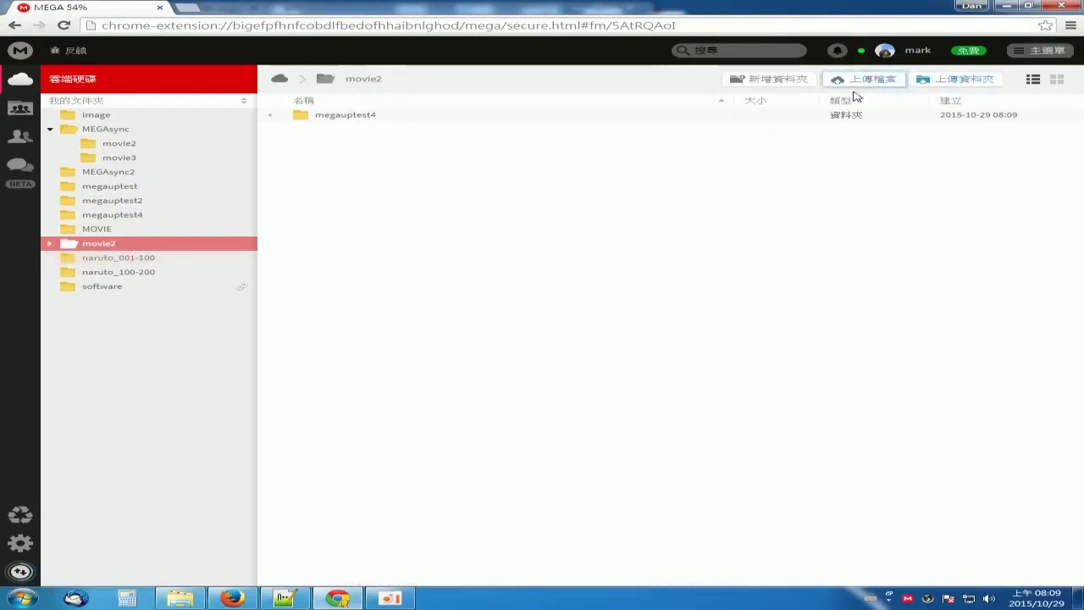
# - Check the uploaded items in movie2, return to the article's closing links, and leave the MEGA window minimized
pyautogui.click(1006, 6)
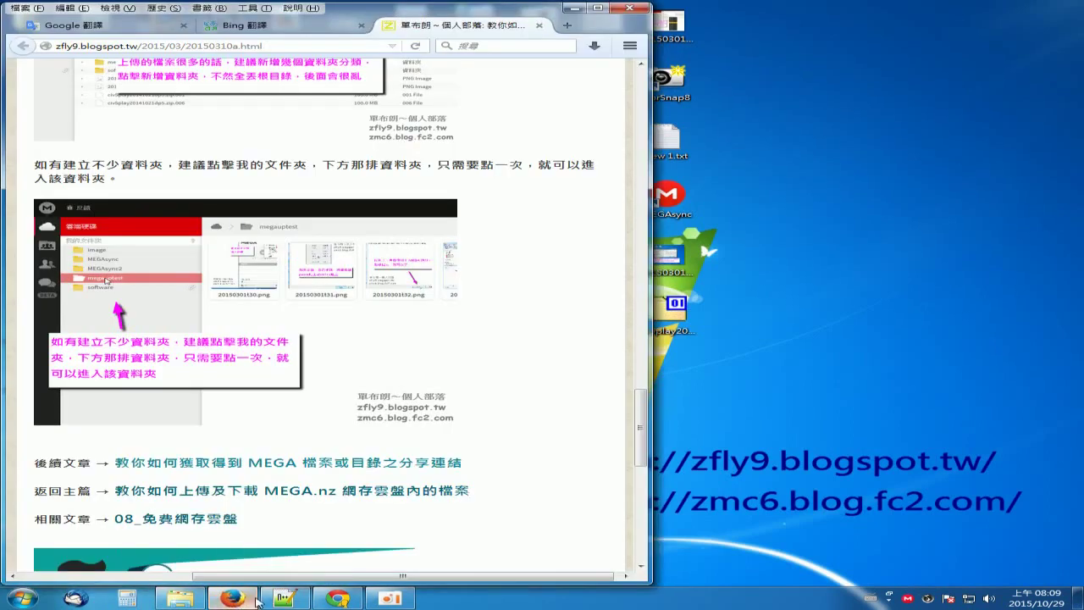
pyautogui.click(337, 598)
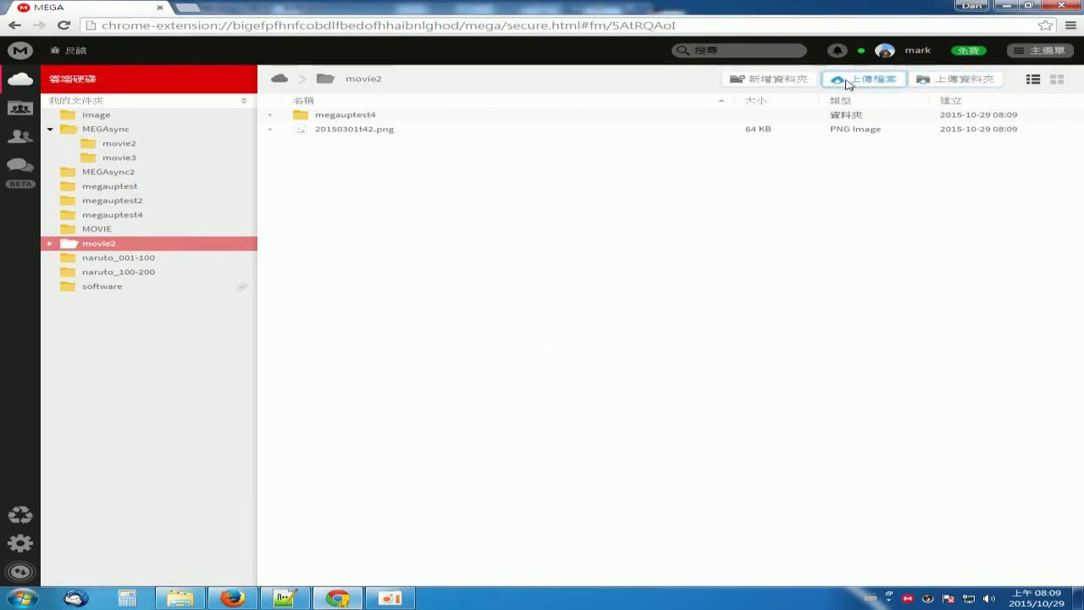
pyautogui.click(1029, 6)
pyautogui.click(553, 465)
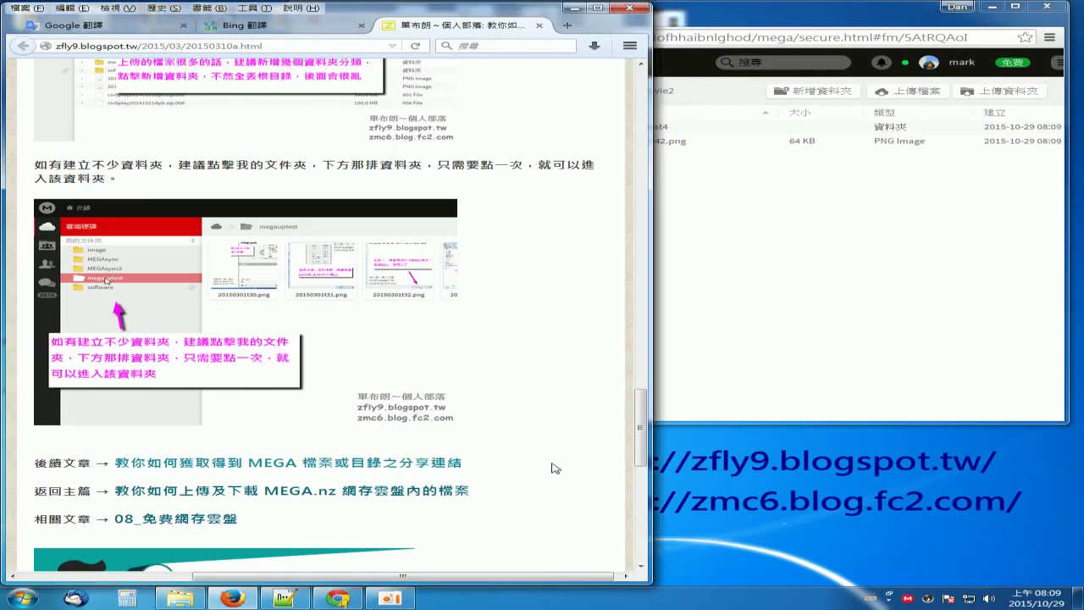
pyautogui.scroll(-2, 593, 444)
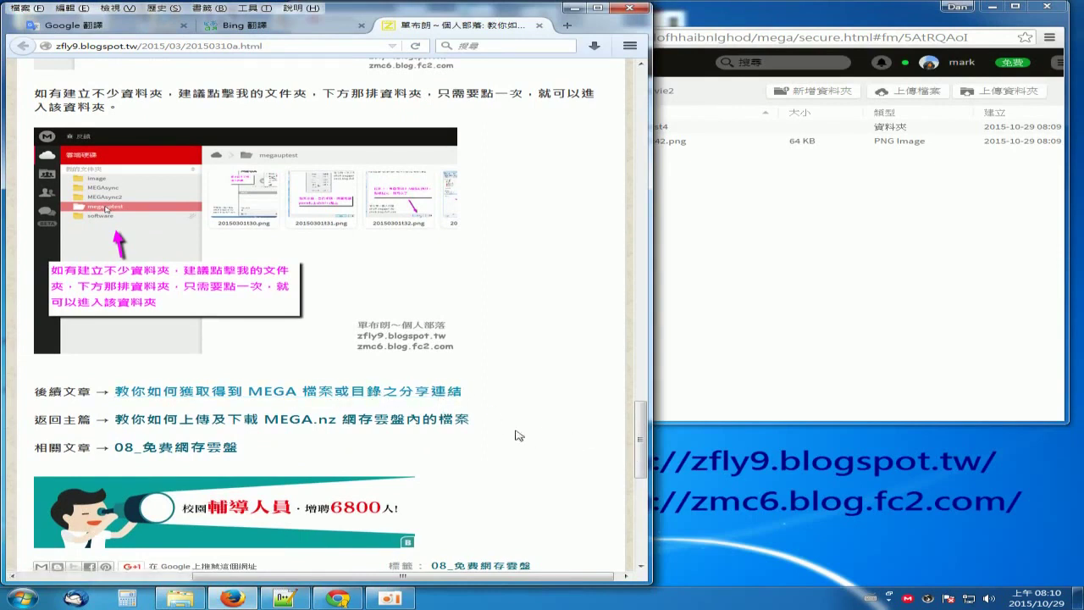
pyautogui.click(1015, 7)
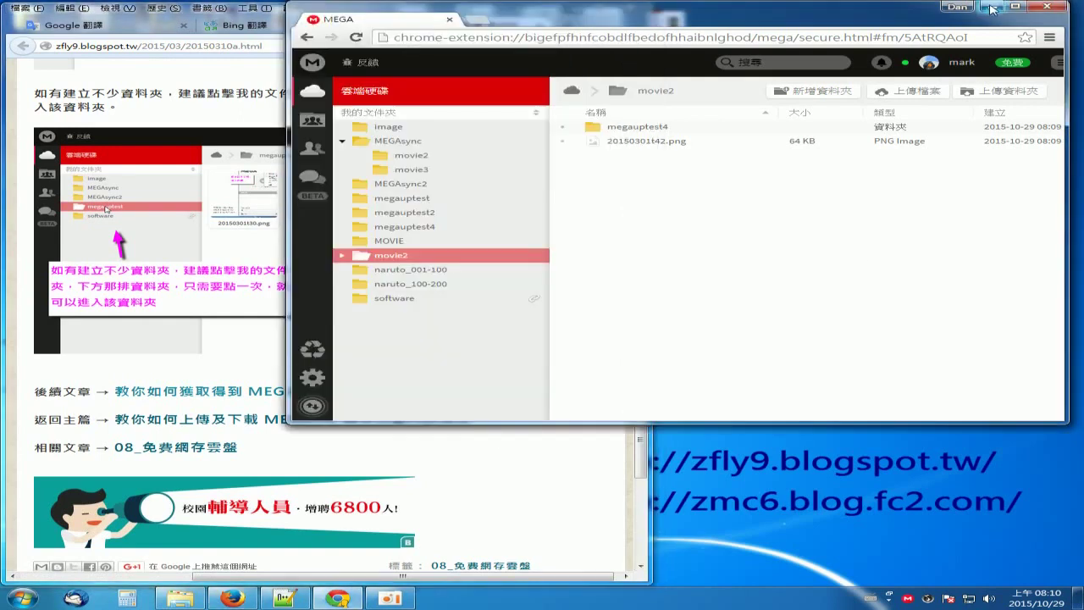
pyautogui.click(989, 7)
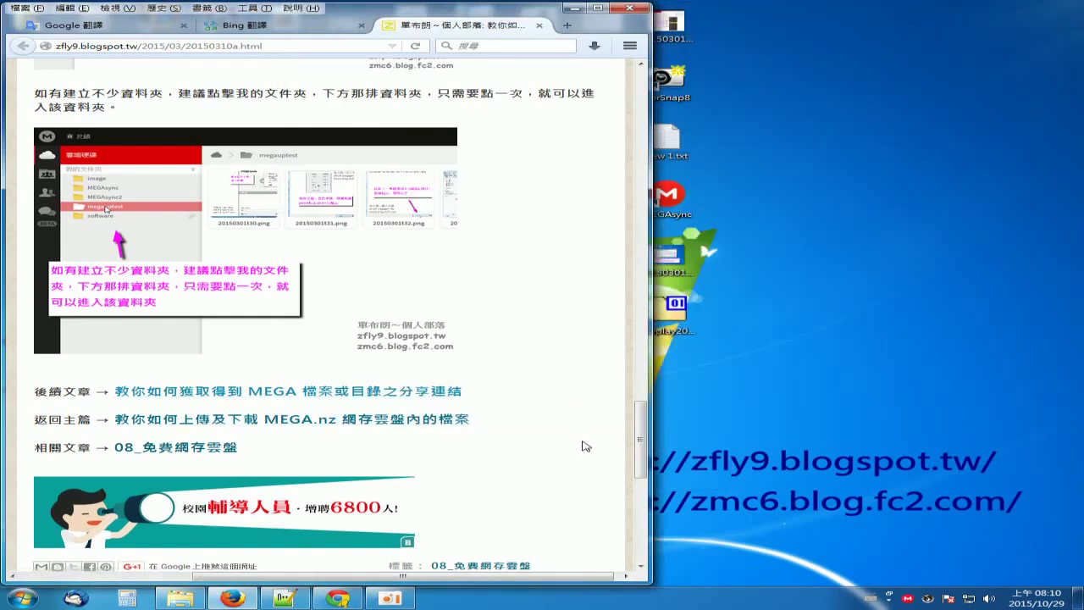